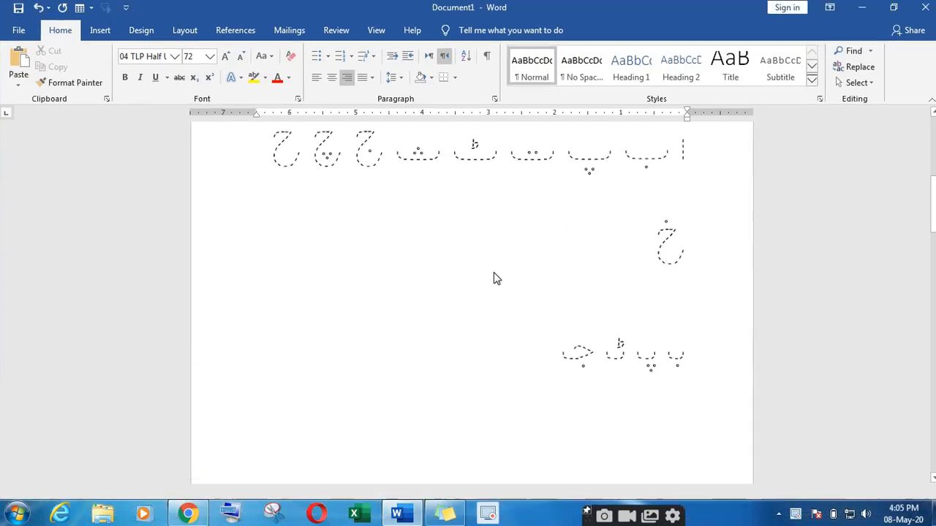
Step: Put the cursor in the worksheet's Welcome To title and website address line
scroll(494, 278, up, 5)
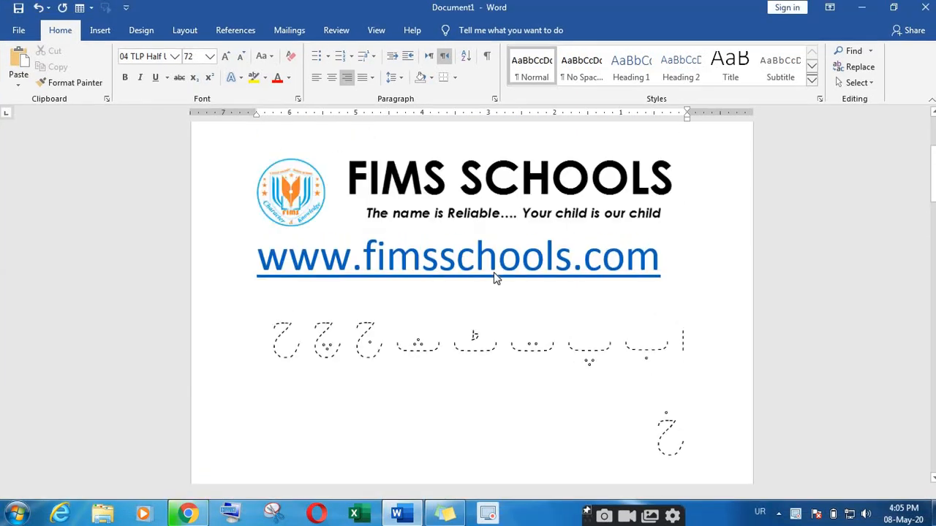
click(495, 278)
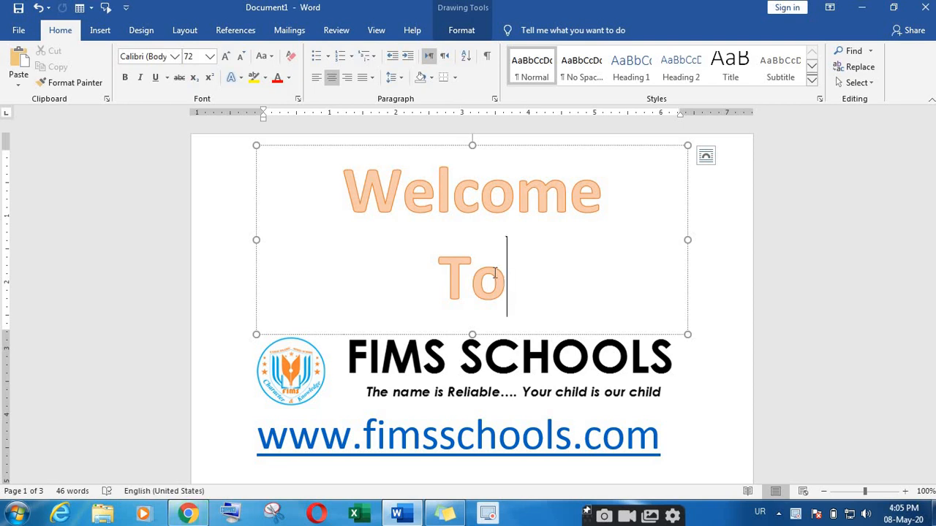
click(521, 435)
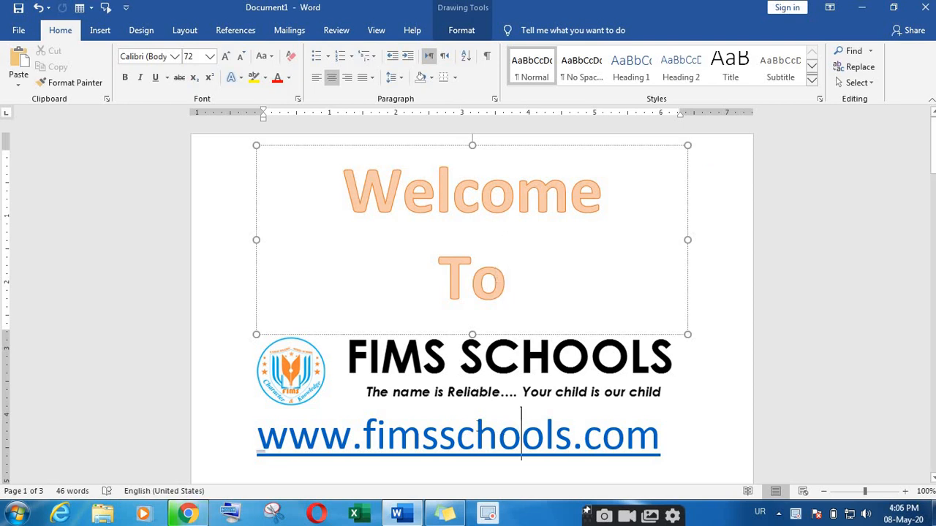
scroll(489, 426, down, 3)
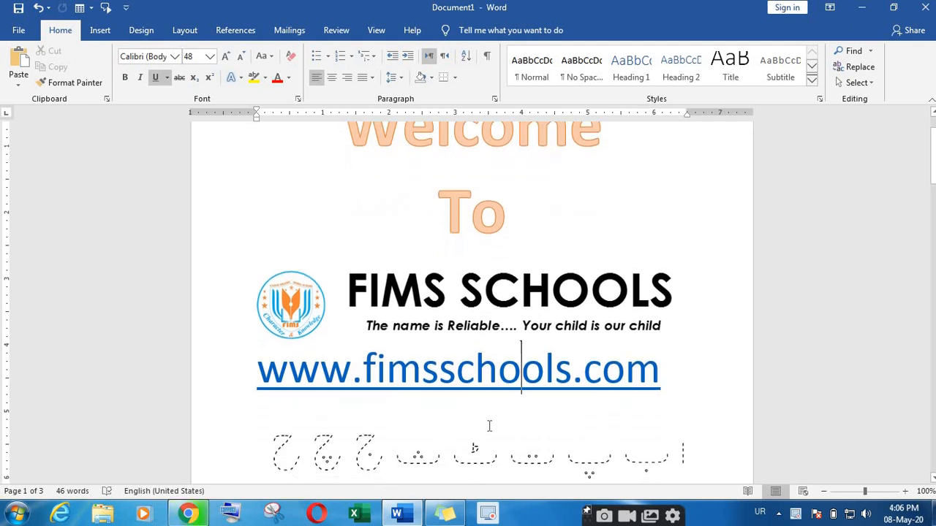
scroll(496, 429, down, 1)
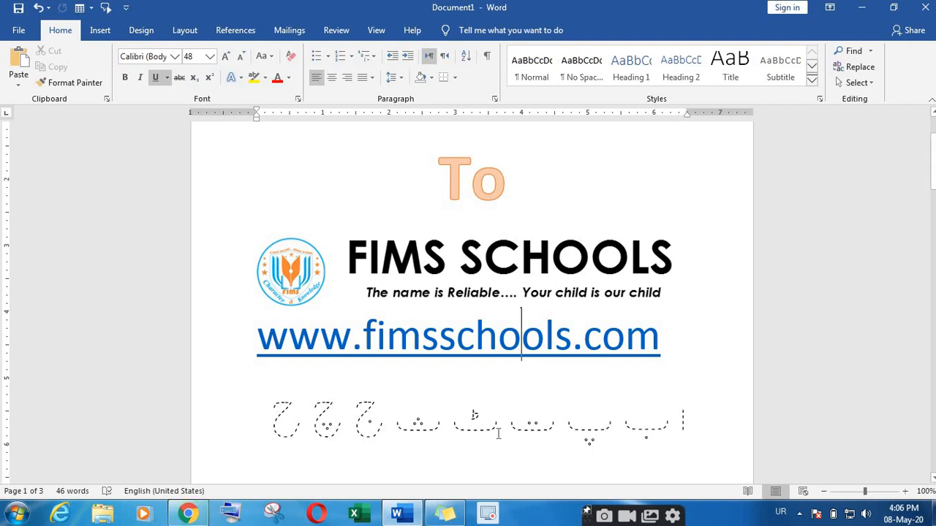
Step: Browse the FIMS Schools search results and open the Urdu dotted tracing fonts post
click(188, 515)
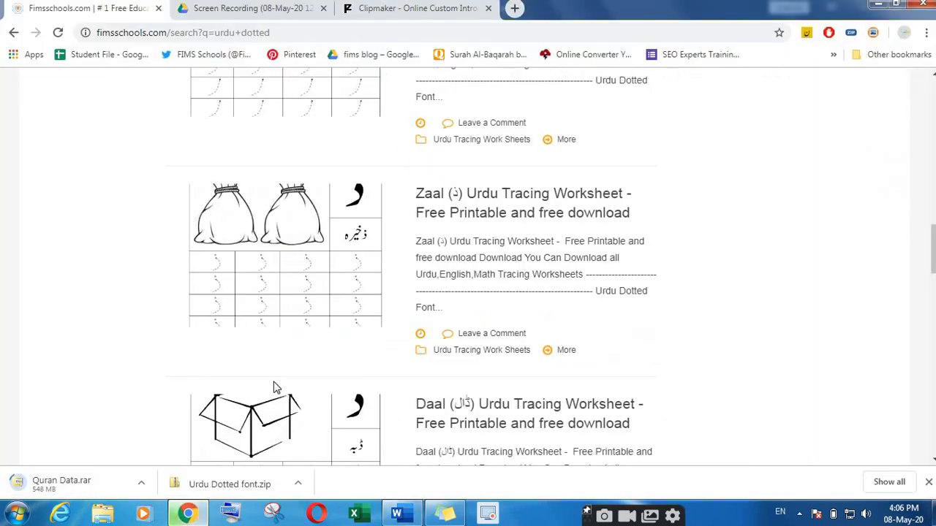
scroll(256, 123, up, 15)
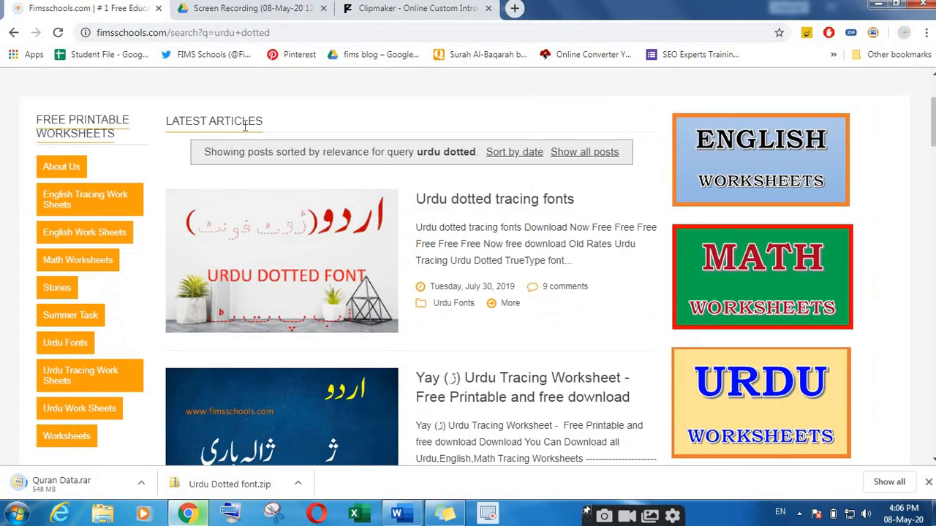
scroll(627, 119, down, 1)
scroll(661, 124, up, 1)
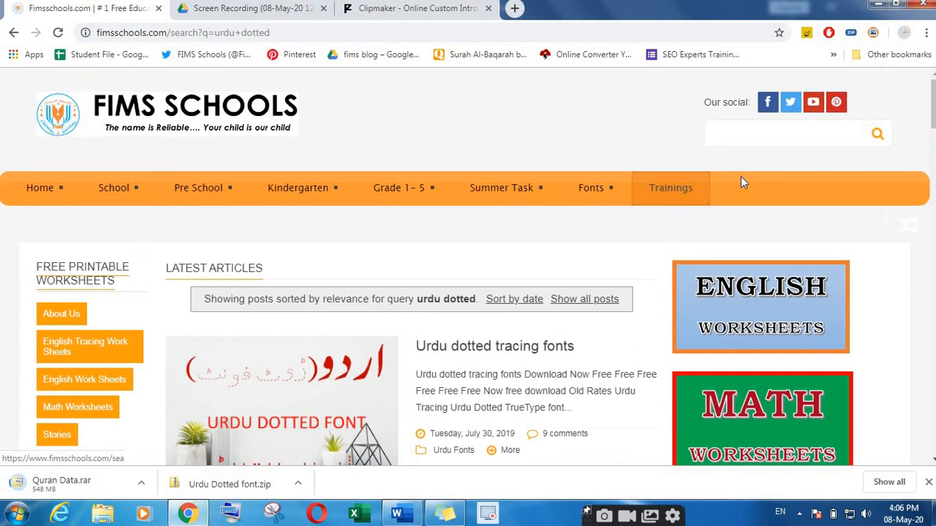
click(728, 135)
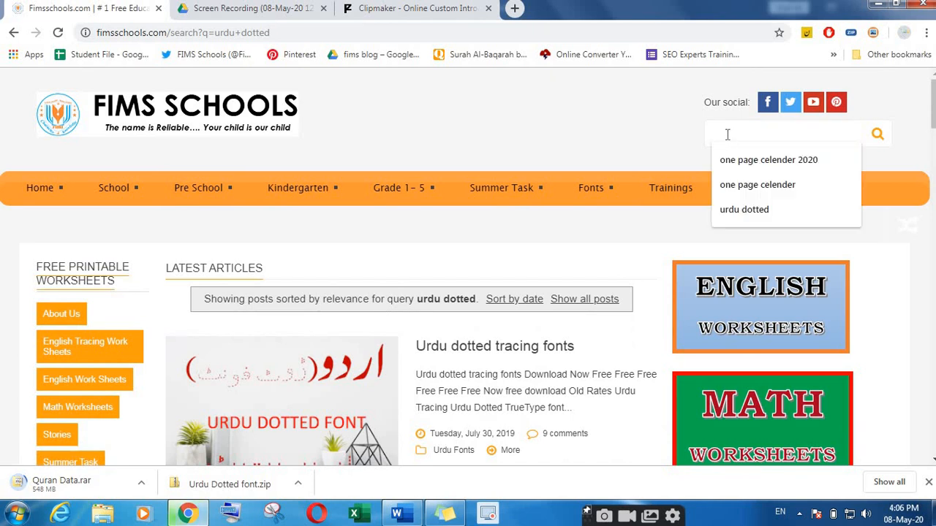
scroll(139, 278, down, 6)
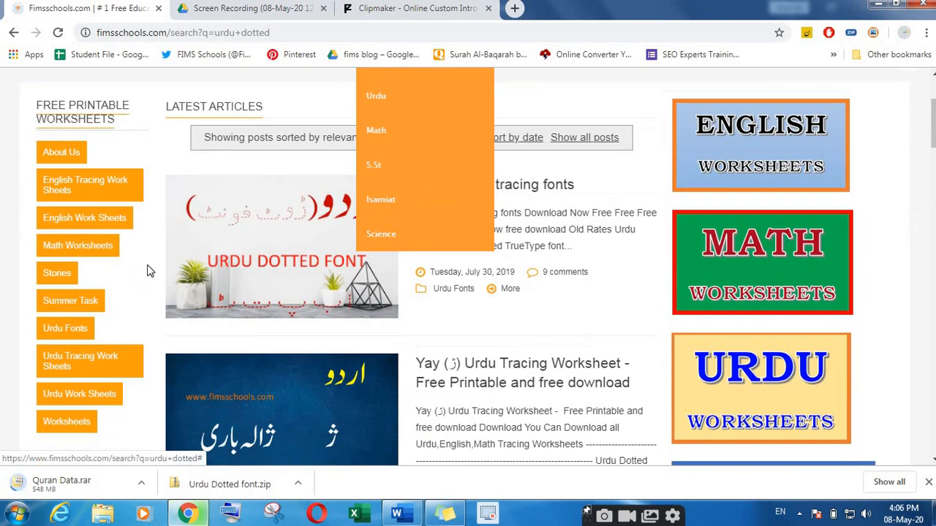
scroll(97, 387, down, 1)
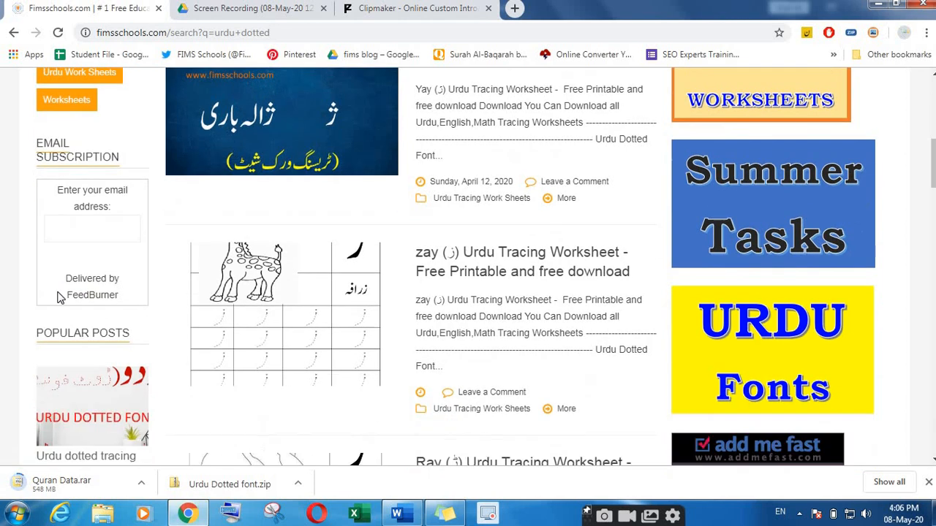
scroll(99, 395, down, 1)
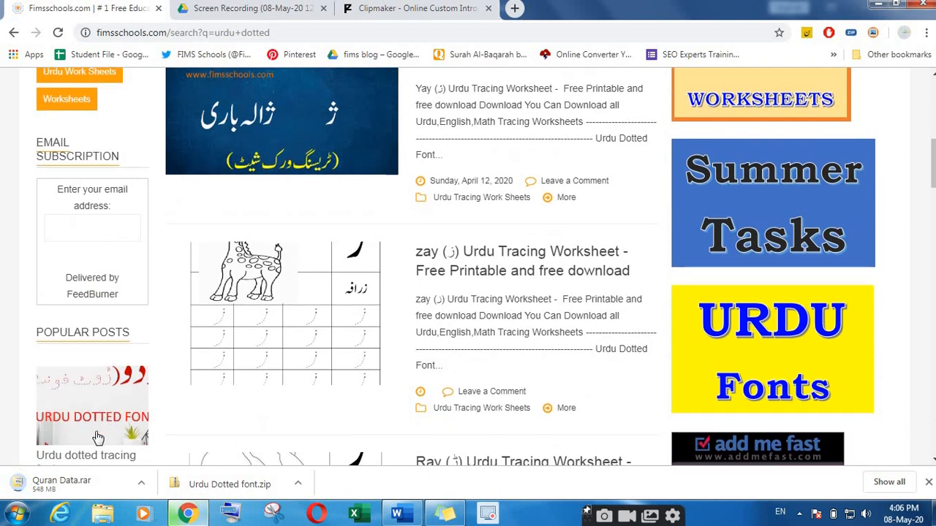
scroll(329, 320, up, 7)
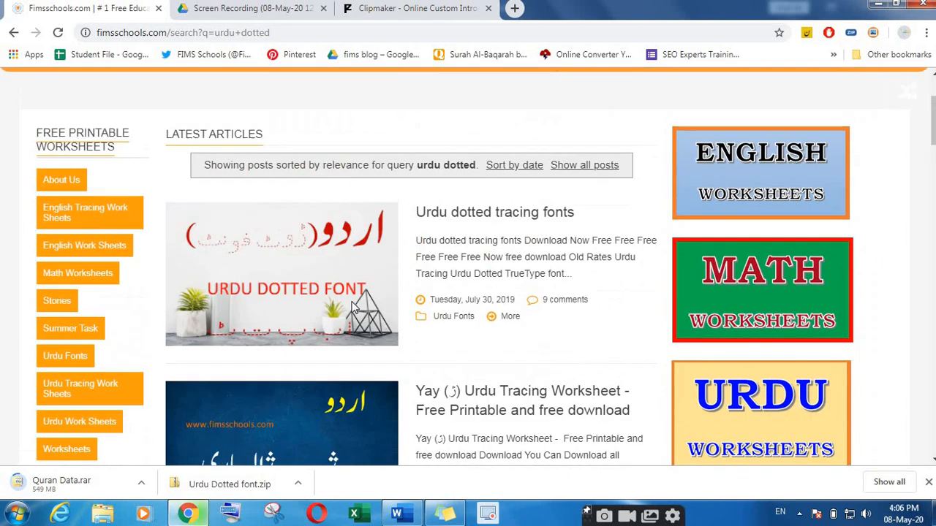
click(461, 351)
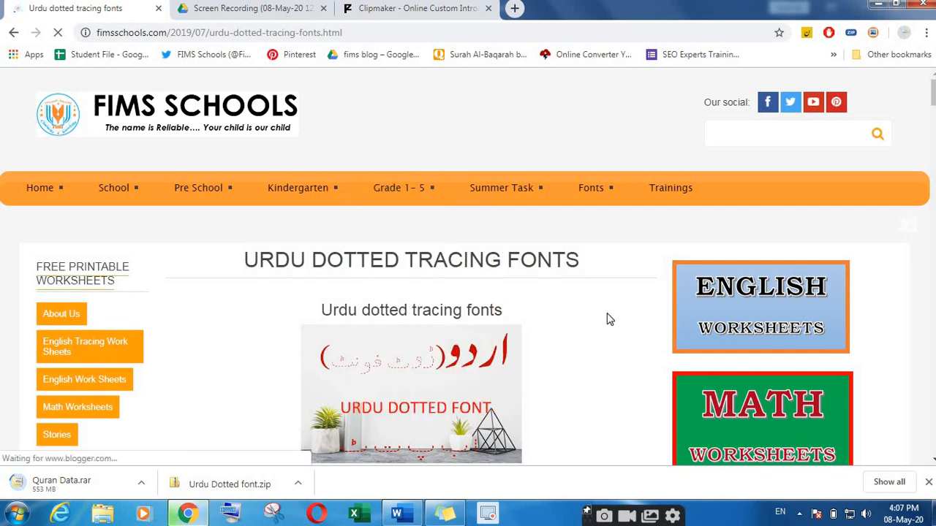
Step: Scroll past the font samples and price list and follow the green DOWNLOAD link to Google Drive
scroll(790, 419, down, 3)
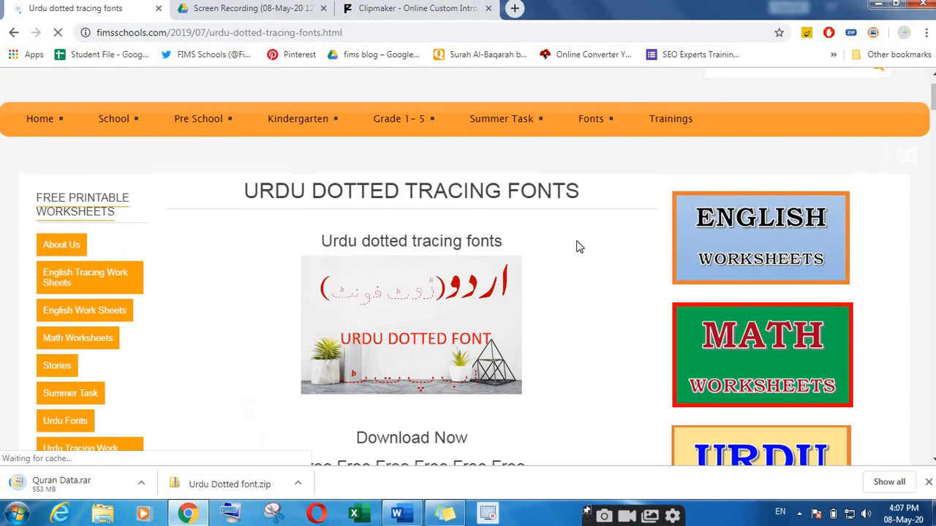
scroll(503, 266, down, 3)
drag(298, 264, 485, 261)
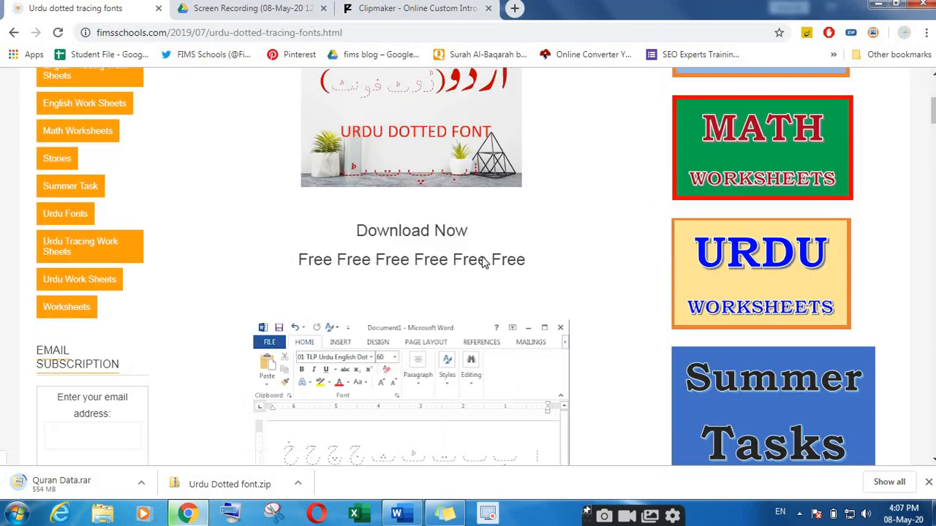
scroll(317, 334, down, 4)
scroll(325, 344, down, 3)
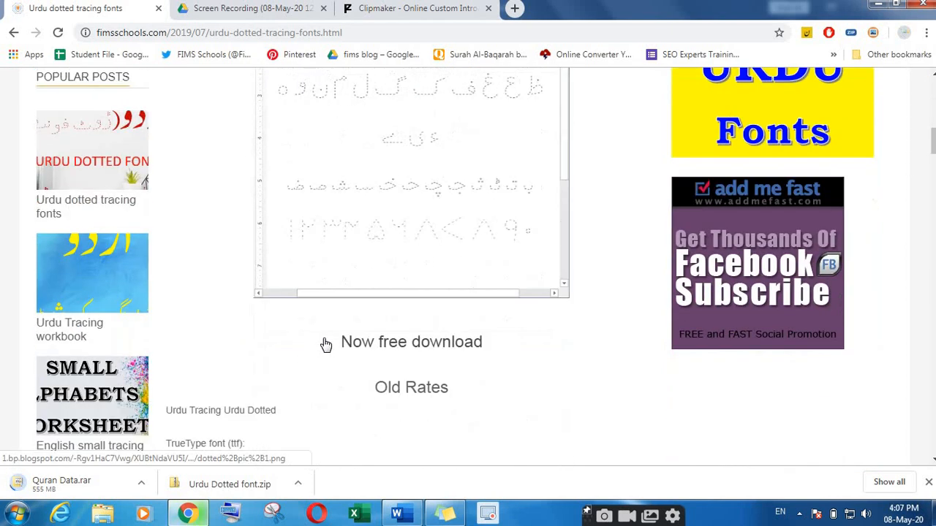
scroll(324, 344, up, 3)
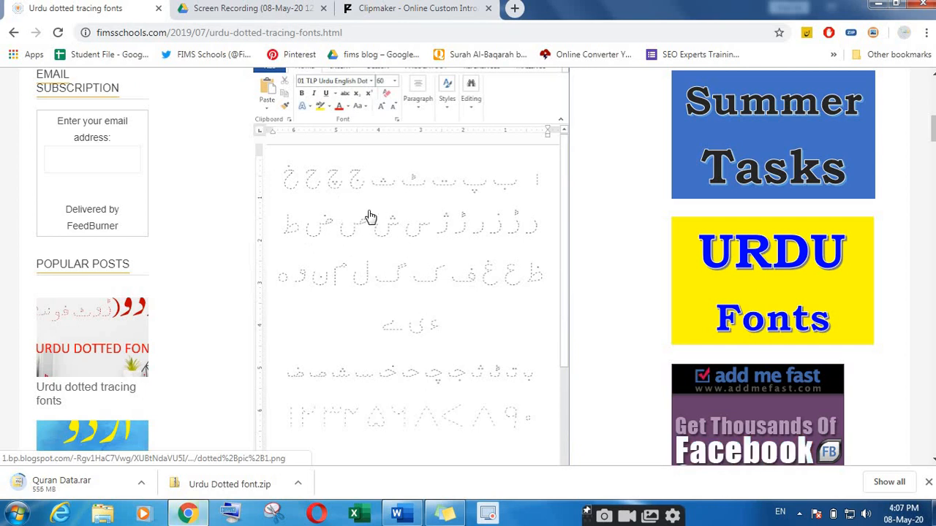
scroll(332, 300, down, 1)
scroll(322, 301, down, 4)
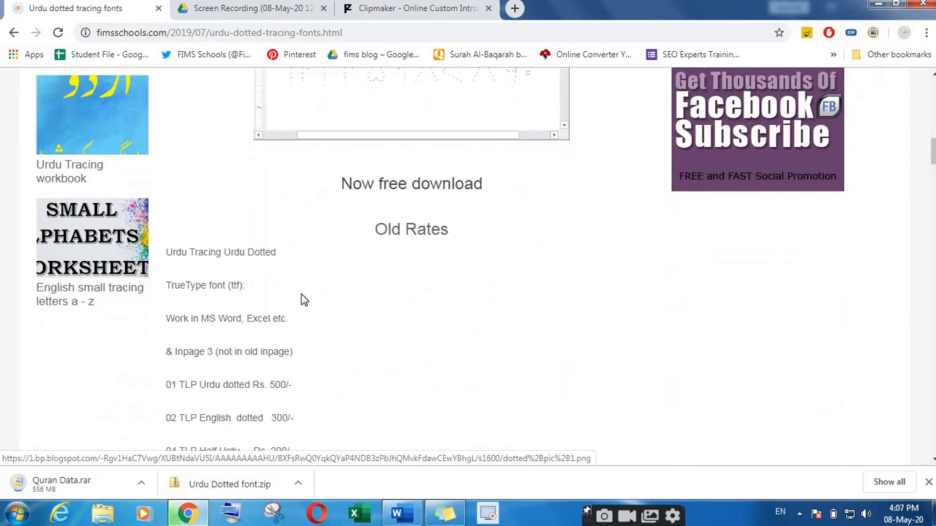
scroll(219, 285, down, 1)
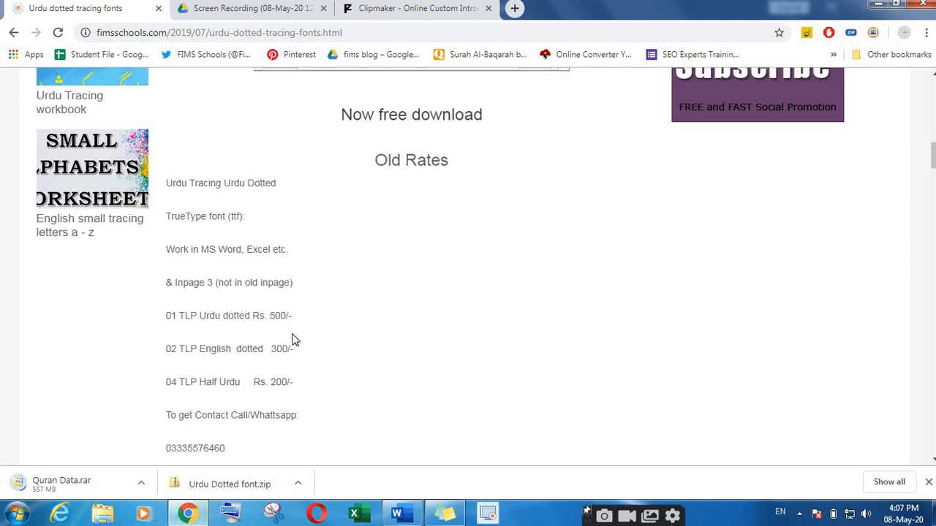
scroll(265, 321, up, 10)
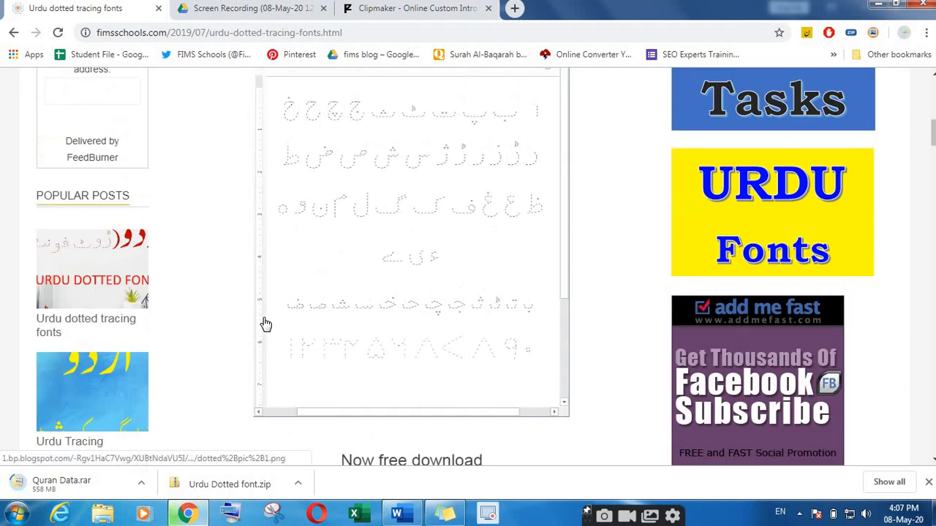
scroll(366, 311, down, 15)
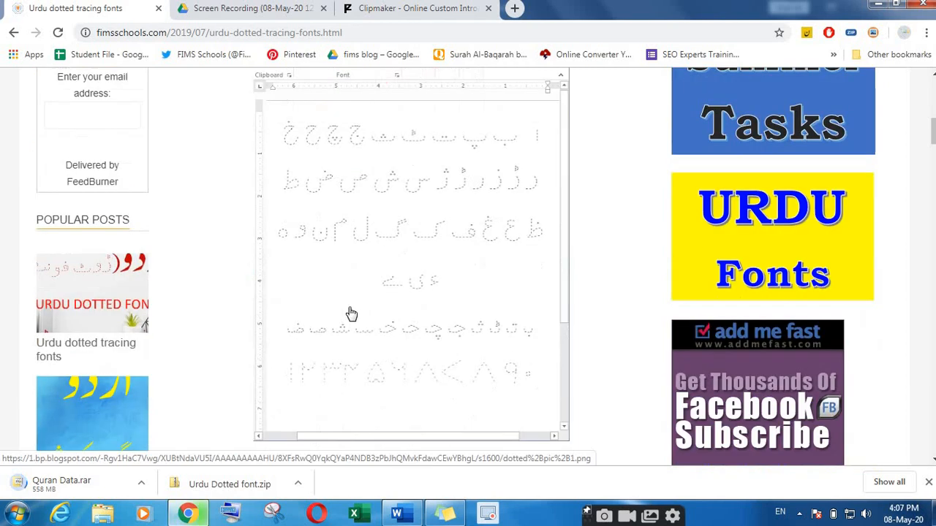
scroll(412, 198, up, 3)
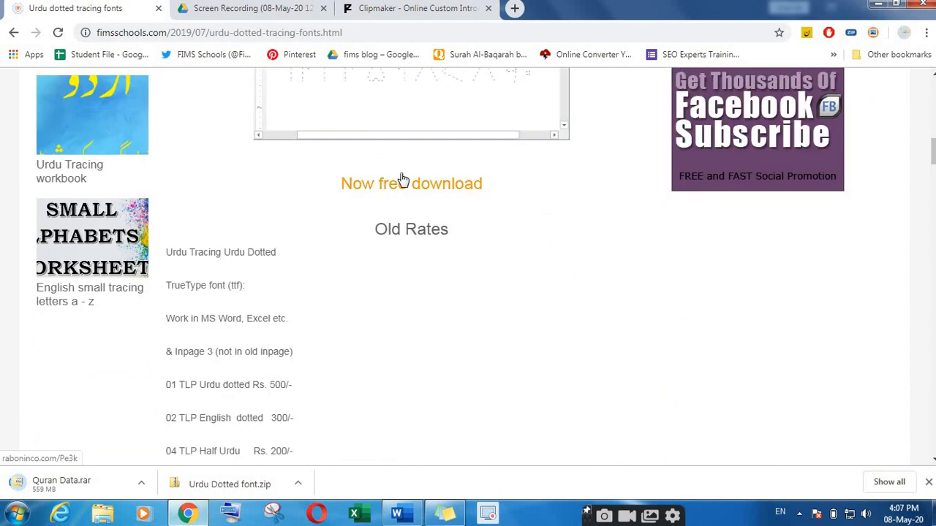
scroll(395, 388, down, 5)
scroll(390, 385, down, 10)
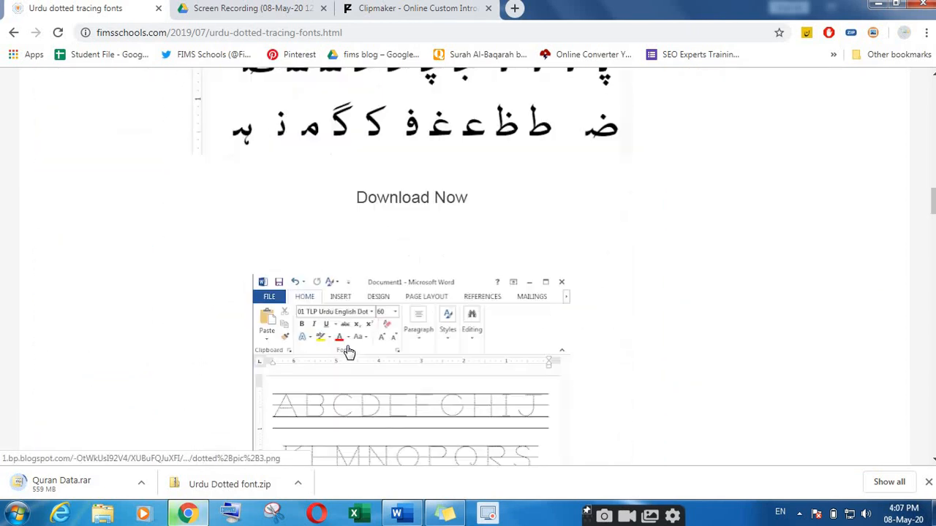
scroll(389, 356, down, 2)
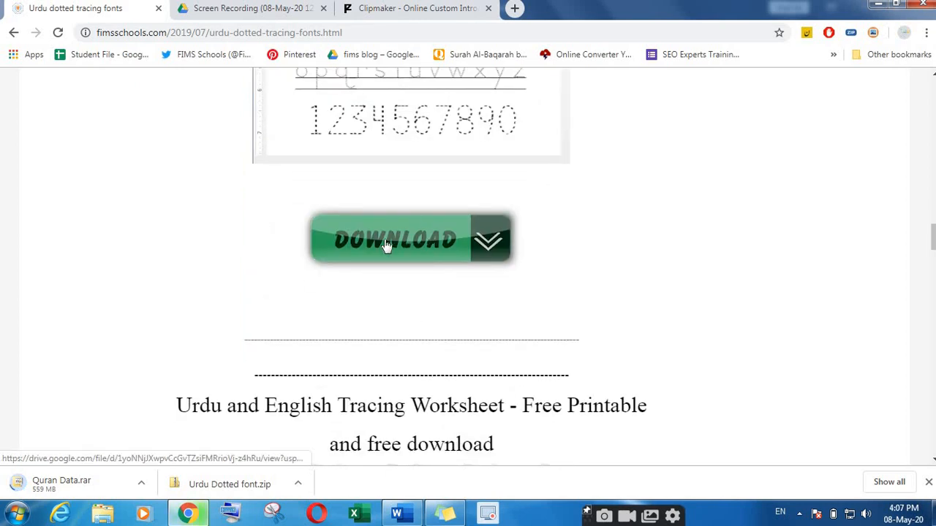
click(395, 246)
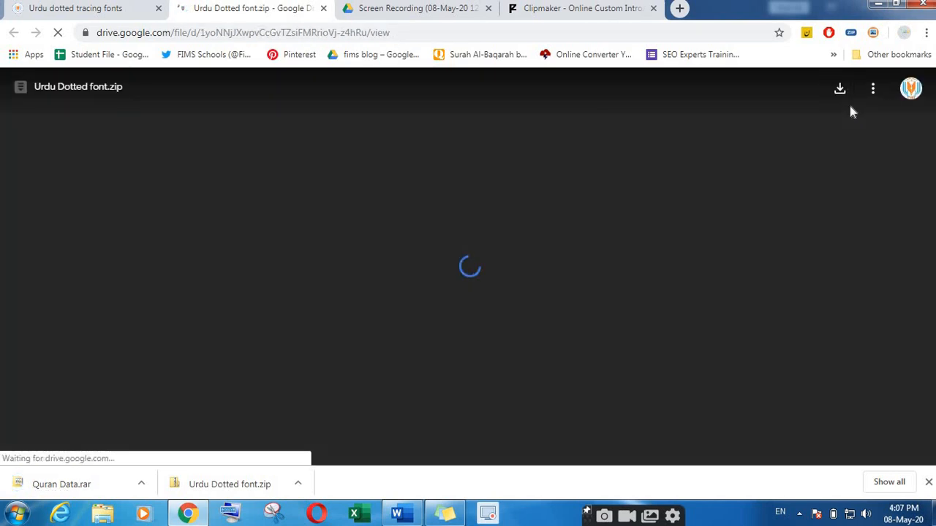
Step: Download Urdu Dotted font.zip from Drive and show it in its Downloads folder
click(840, 91)
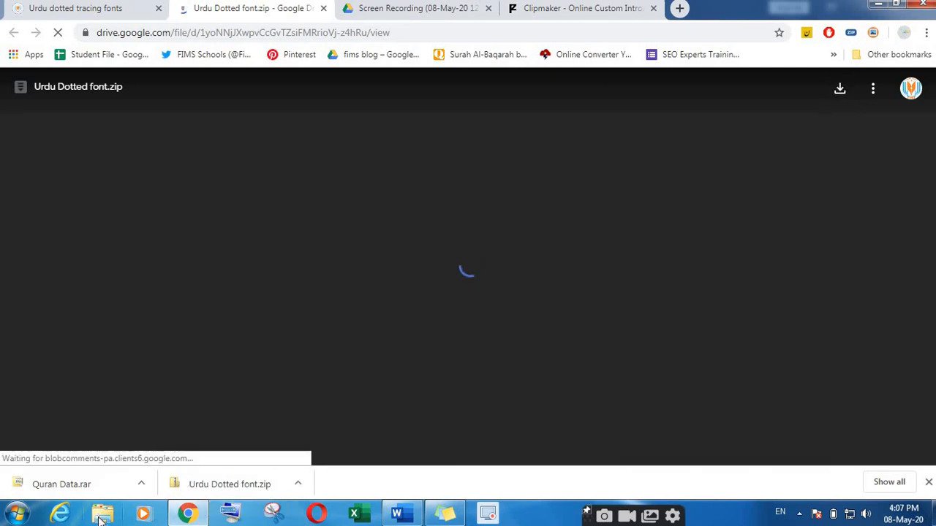
click(297, 486)
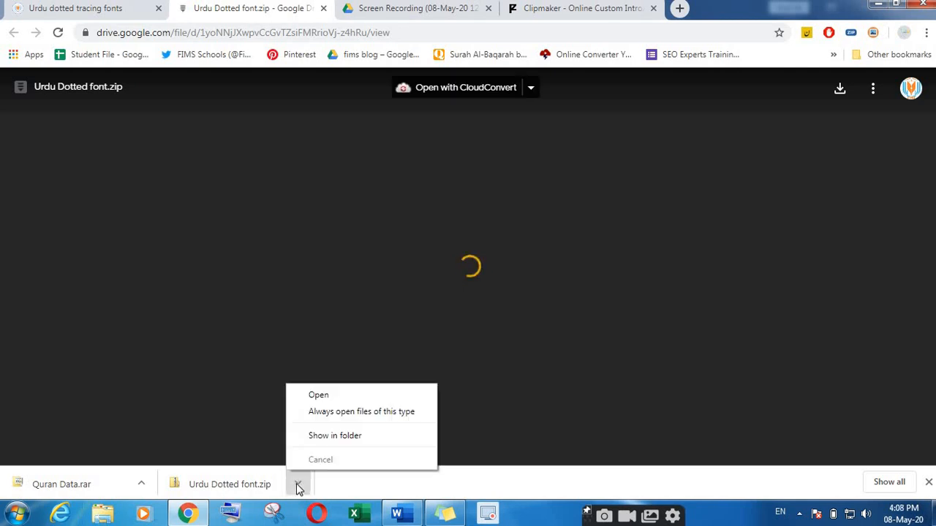
click(316, 437)
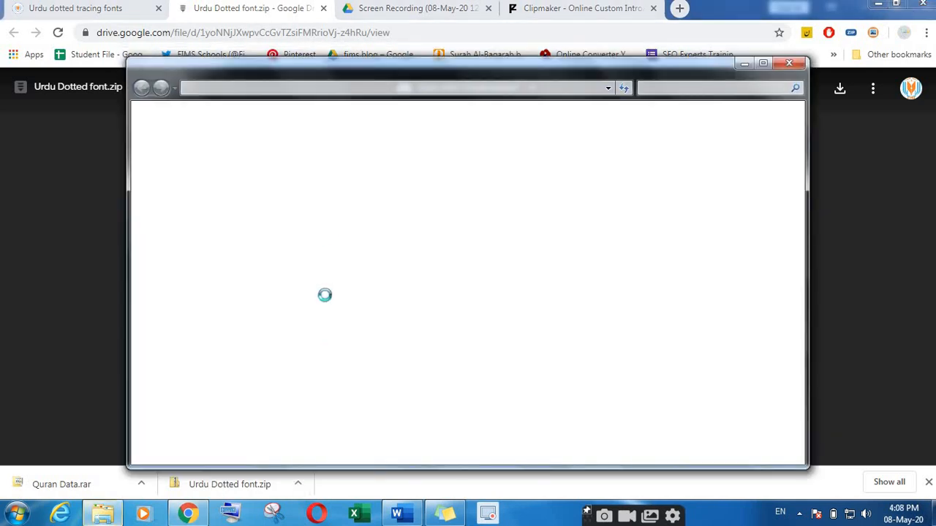
Step: Open the Urdu Dotted font folder and preview its three font files
drag(364, 74, 292, 37)
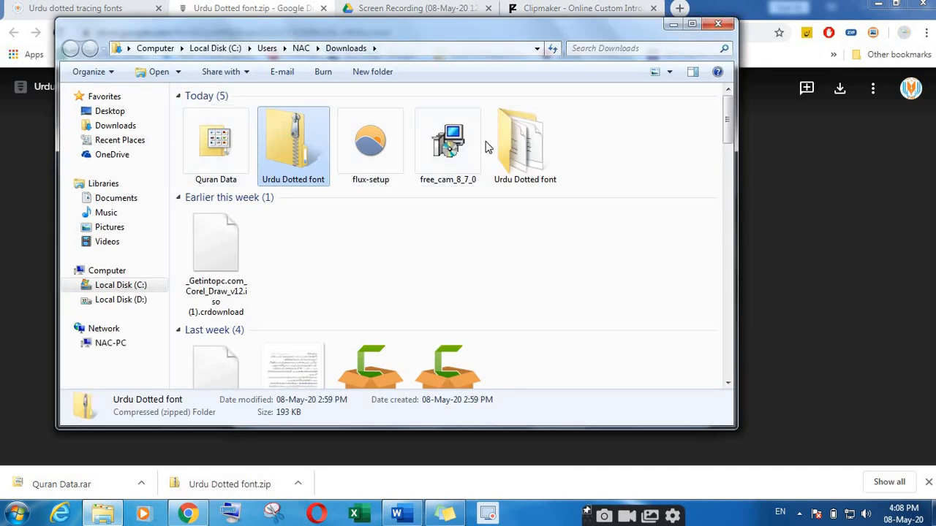
double_click(523, 157)
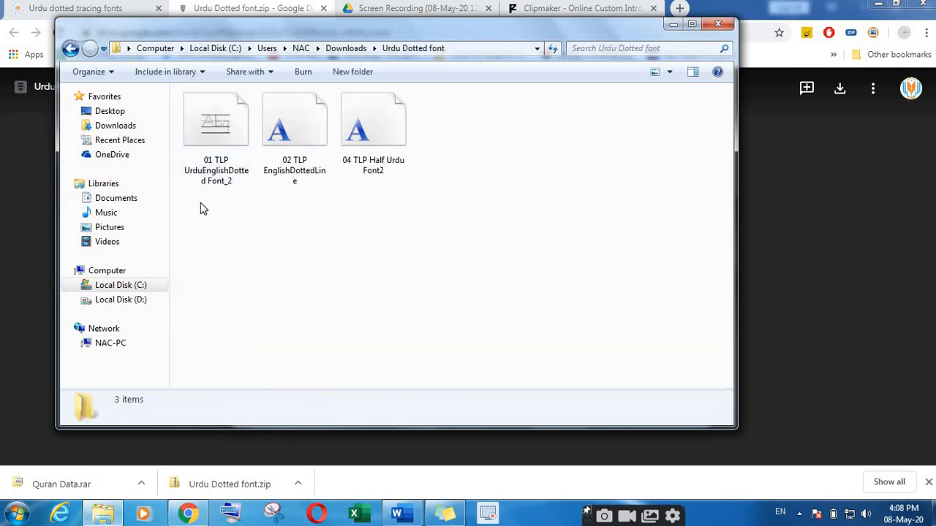
drag(200, 205, 390, 129)
double_click(204, 139)
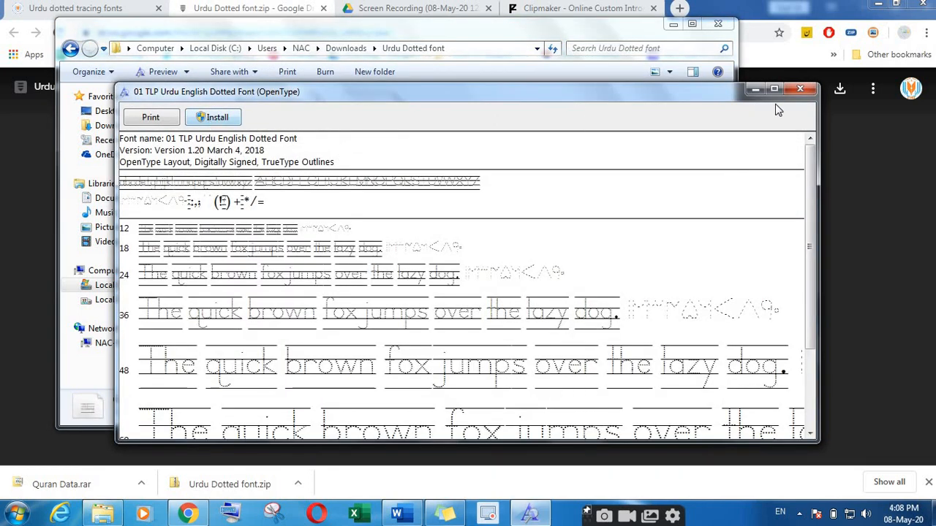
Step: Close the font preview and the folder window and return to the Word worksheet
click(800, 89)
click(719, 25)
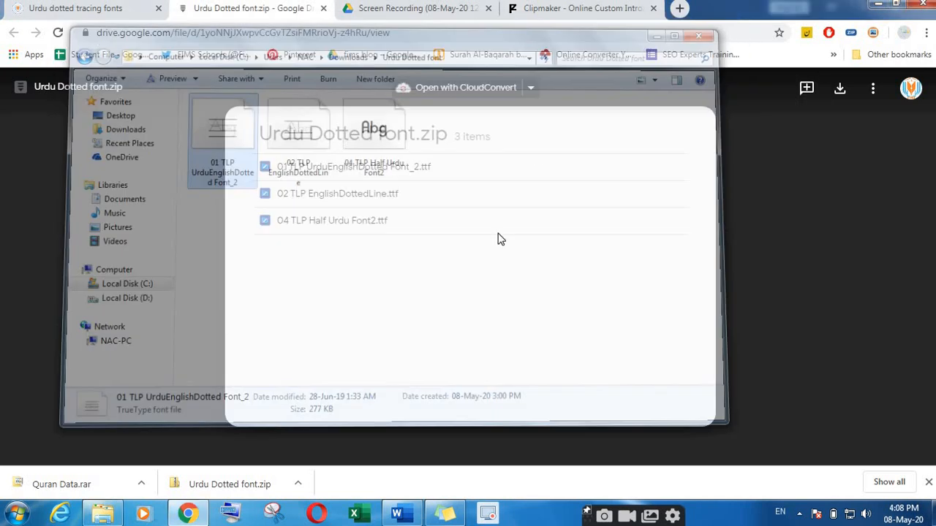
click(397, 514)
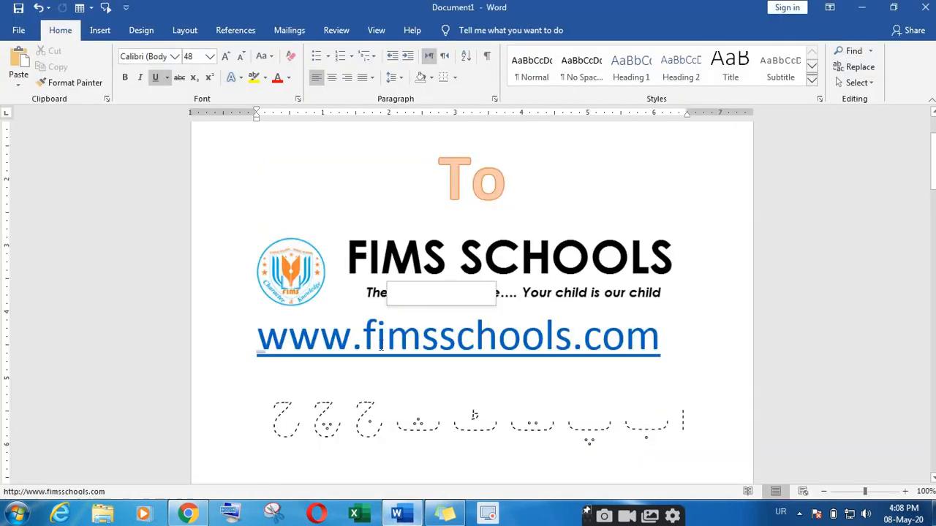
Step: Set the dotted Urdu letter row to right-to-left text direction
scroll(401, 423, up, 2)
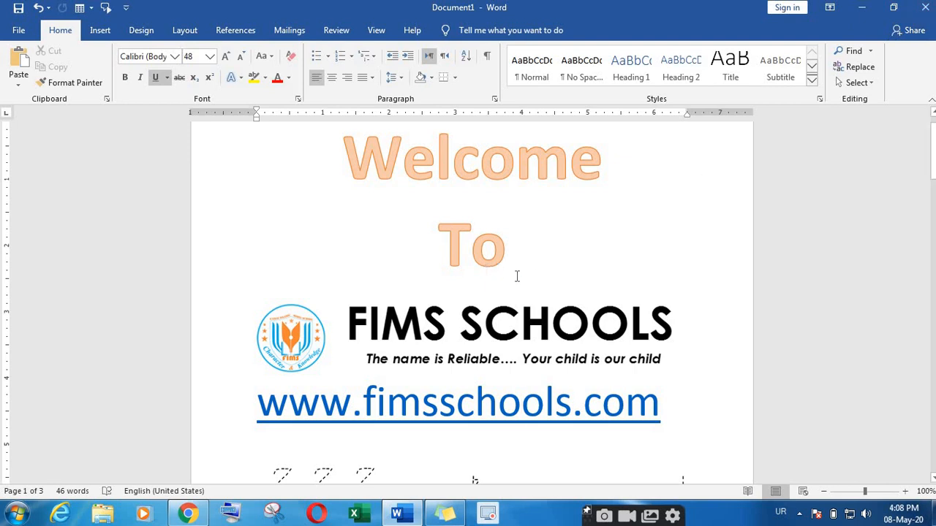
scroll(519, 277, down, 1)
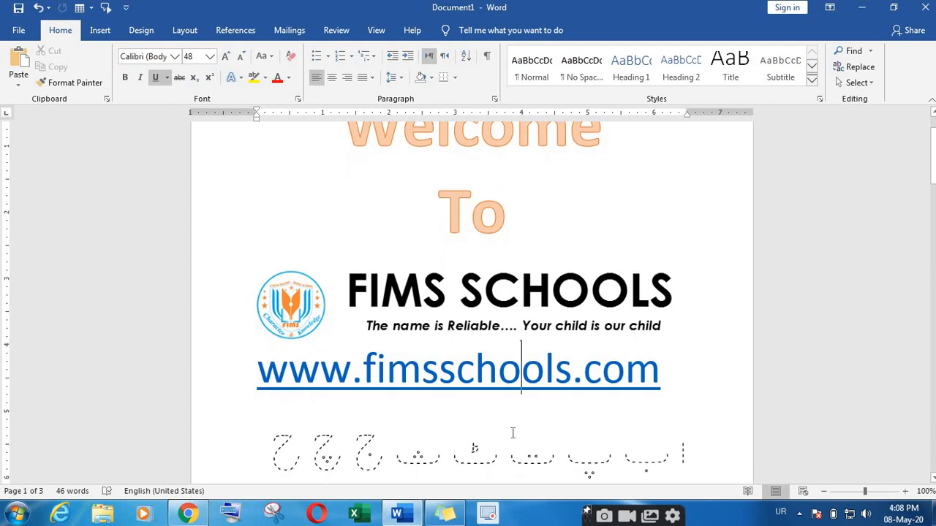
scroll(281, 420, down, 1)
drag(274, 422, 661, 408)
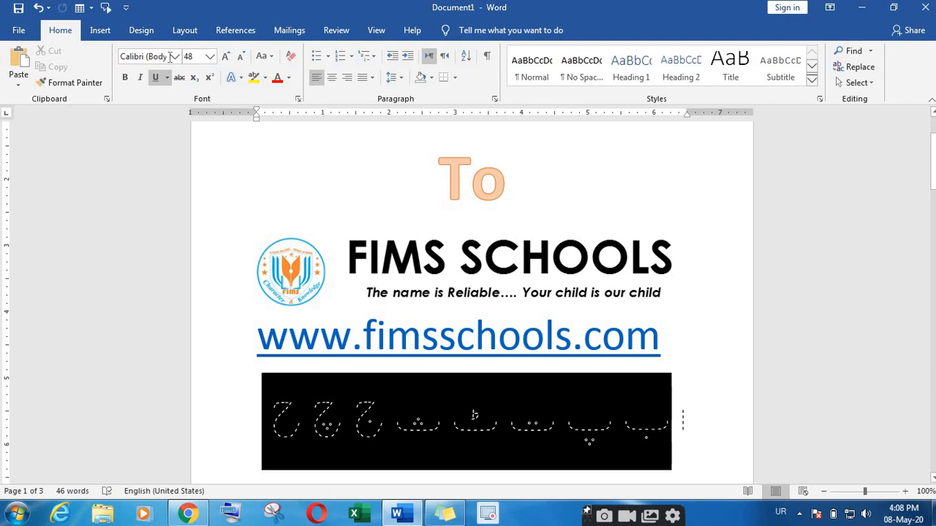
click(615, 420)
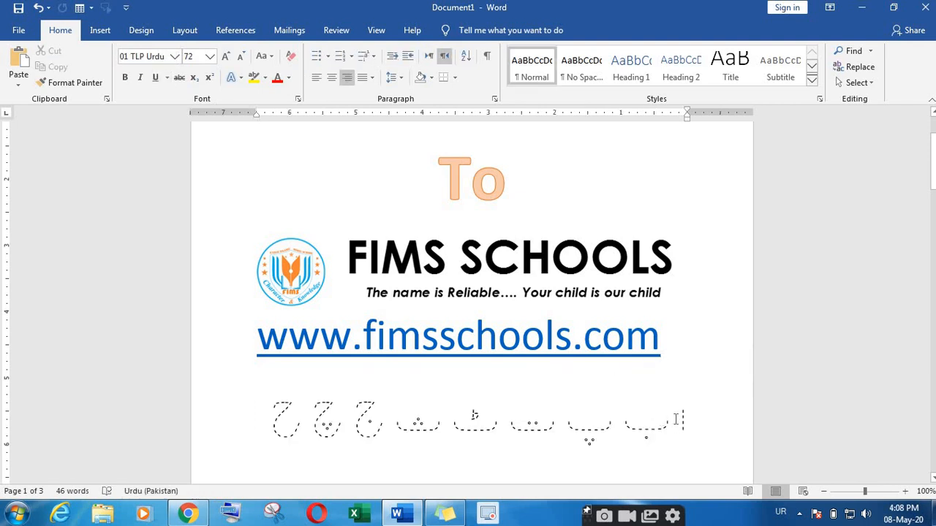
click(676, 418)
Step: With the Urdu keyboard, retype the letters ب پ ت ٹ ث ج چ ح خ after ا
click(781, 512)
click(779, 458)
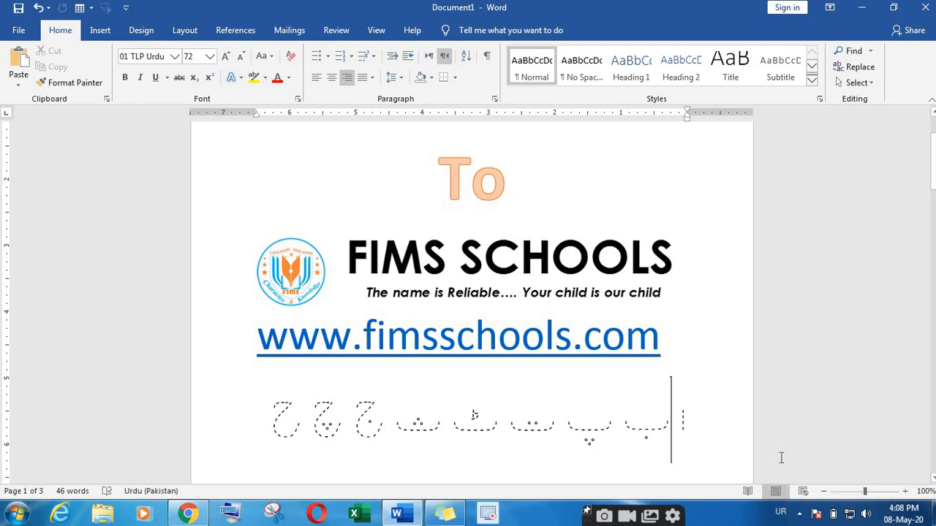
click(781, 512)
click(784, 475)
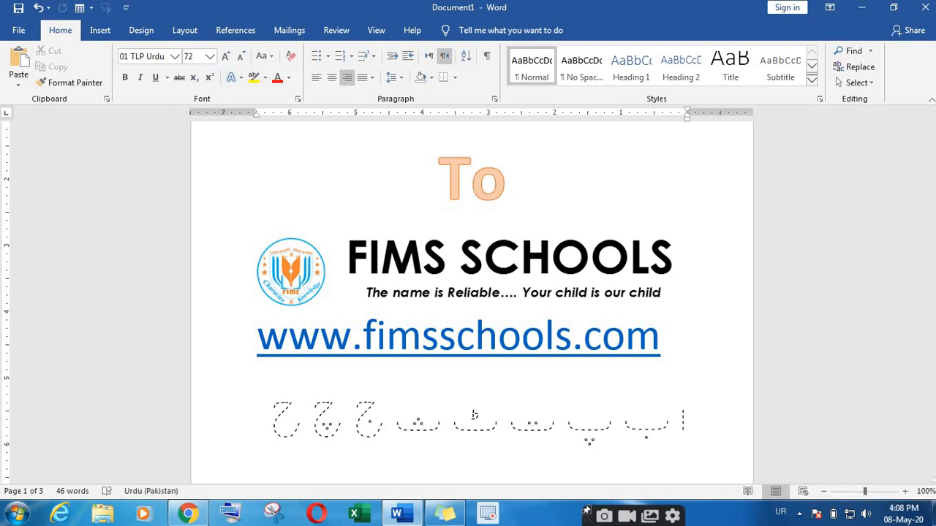
key(Return)
key(Right)
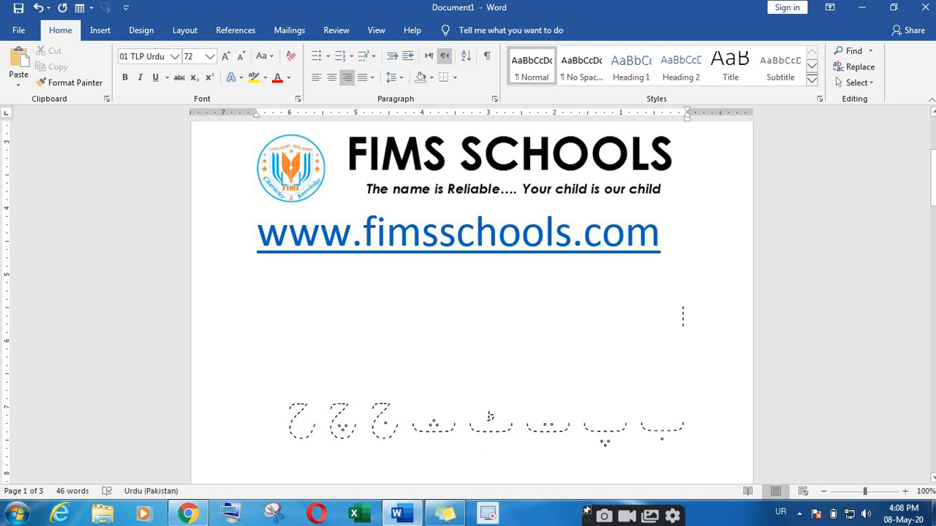
text(ب پ)
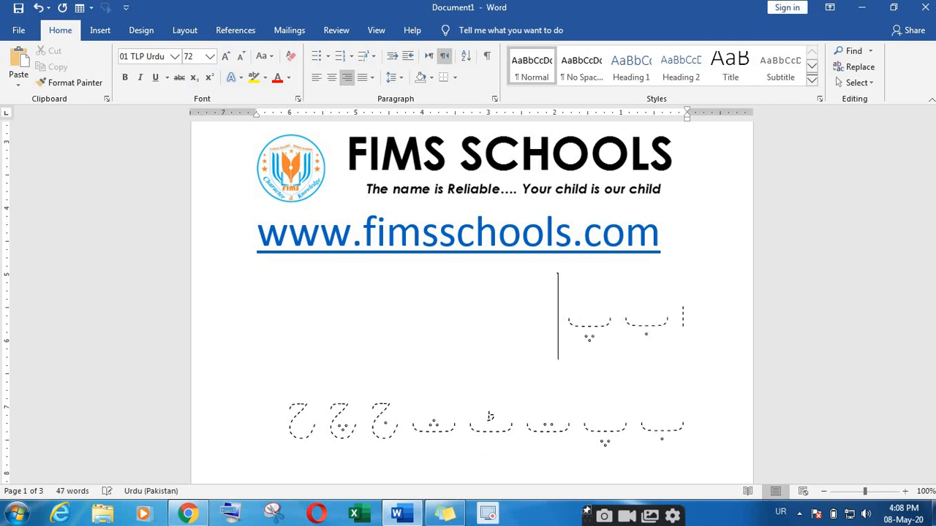
text( ت ٹ ث ج)
text(ث)
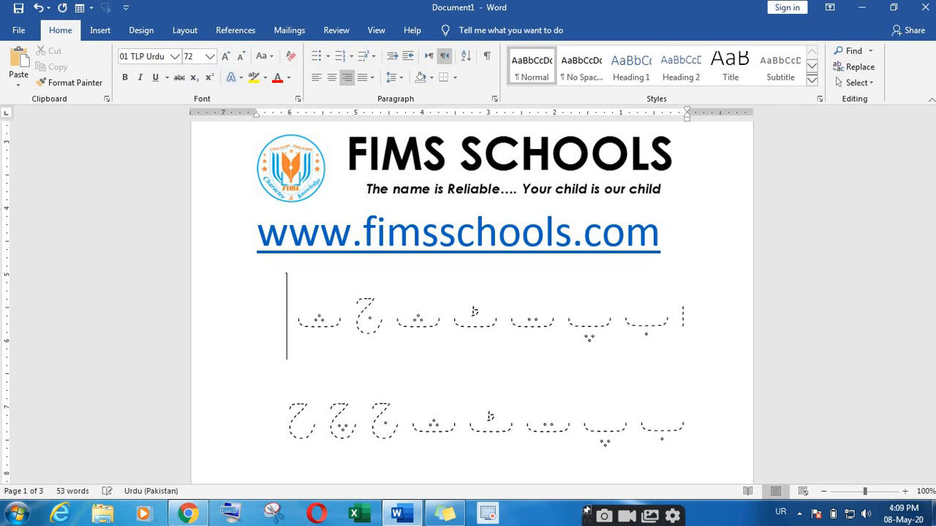
key(BackSpace)
text(چ ح خ)
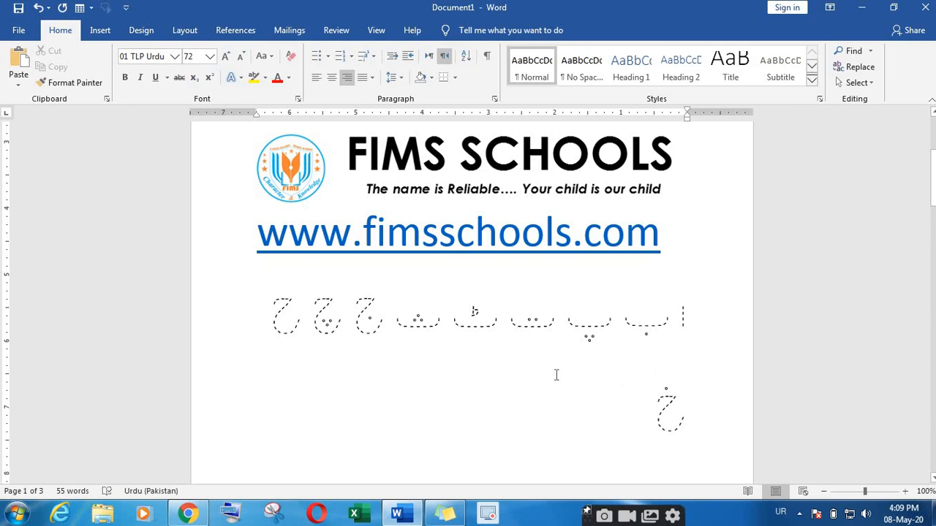
Step: Confirm the 01 TLP Urdu font and break the line so خ starts the next line
scroll(556, 375, down, 1)
scroll(556, 375, up, 1)
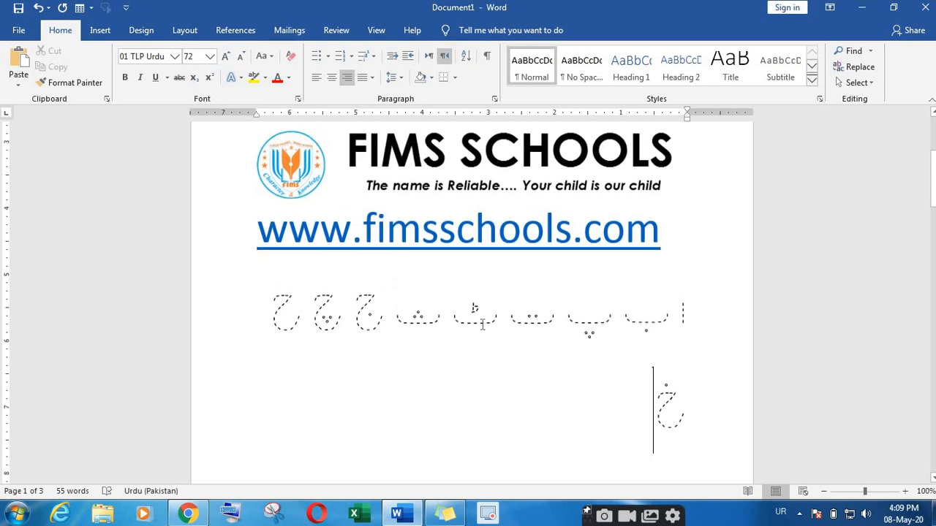
click(129, 62)
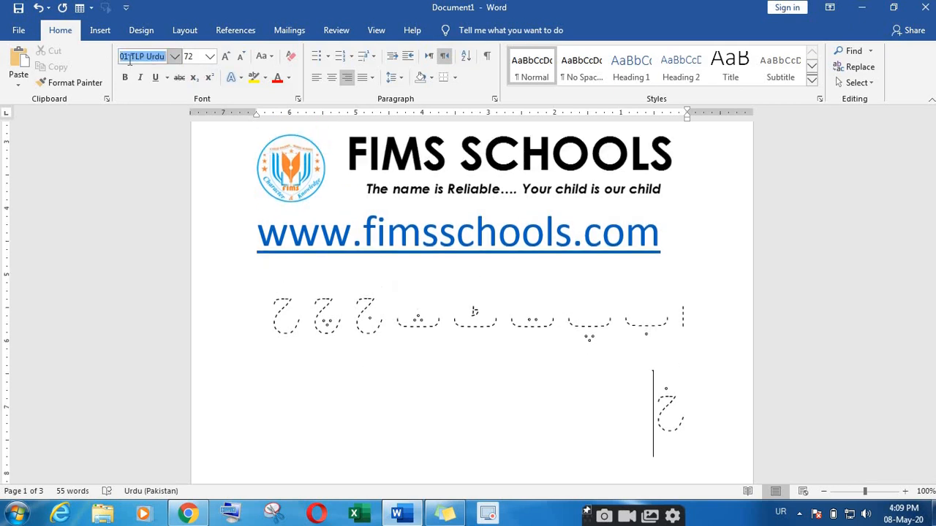
click(523, 347)
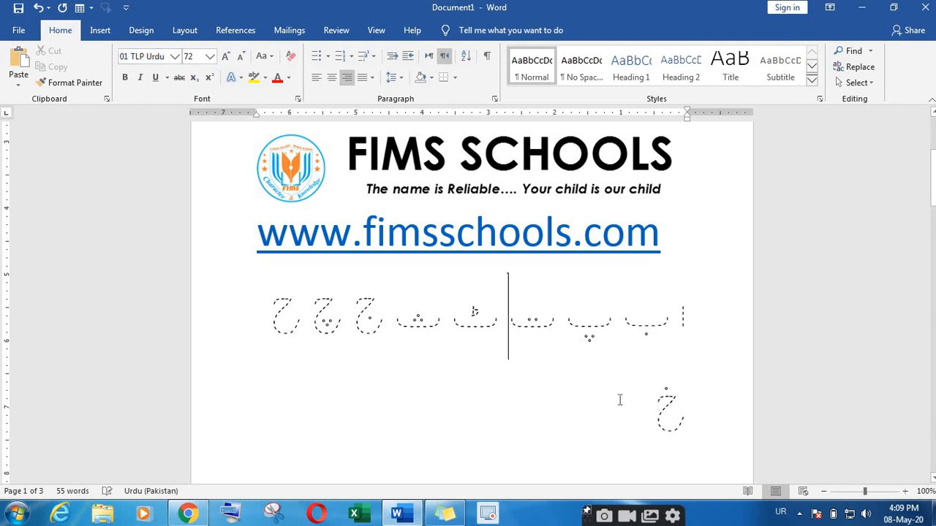
scroll(594, 379, down, 2)
click(665, 398)
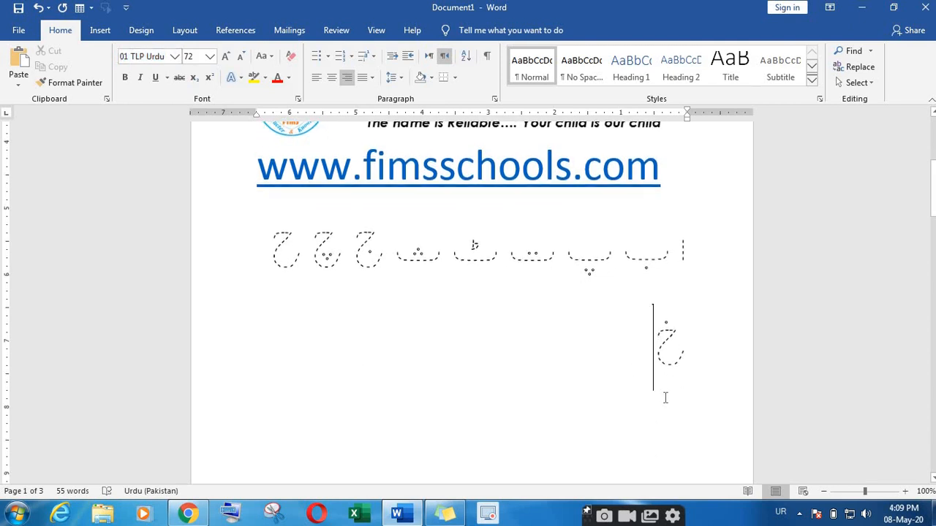
click(680, 436)
key(Return)
Step: Start a new line below خ and type ب
scroll(672, 317, down, 4)
click(679, 320)
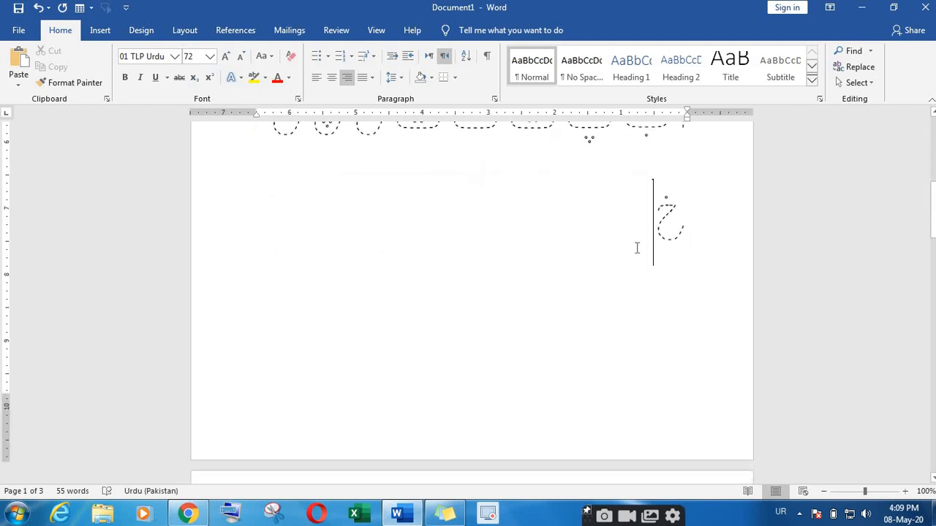
key(Return)
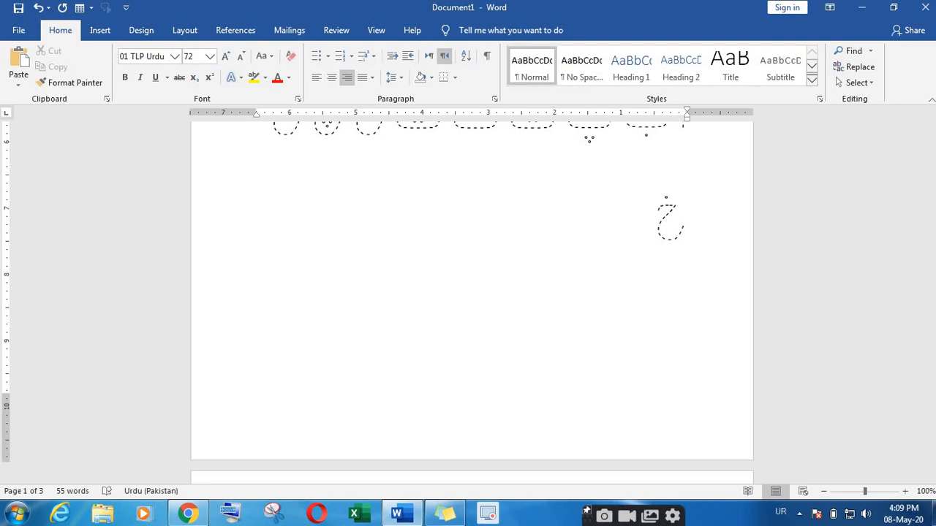
text(ب)
Step: Paste onto the new page, add the tatweel ـ, and switch typing to English
key(Return)
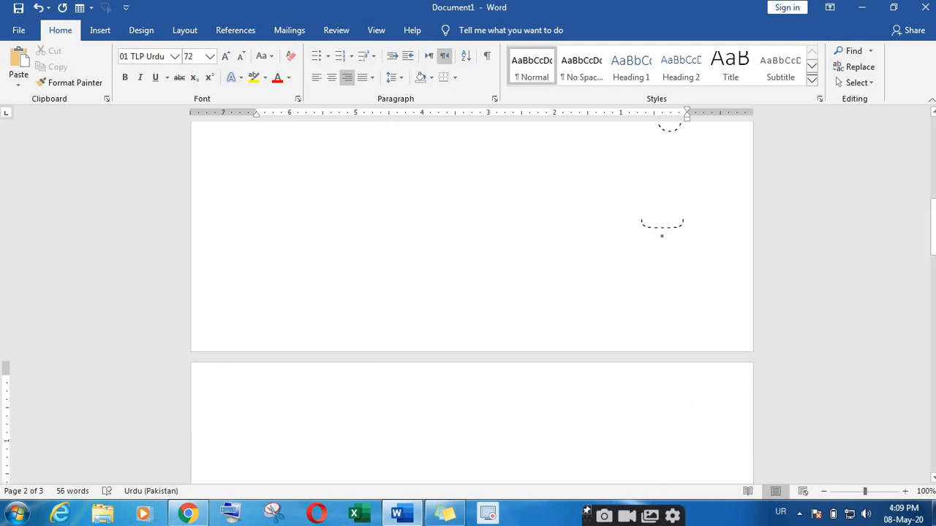
text(ب پ ت ٹ ث ج چ ح)
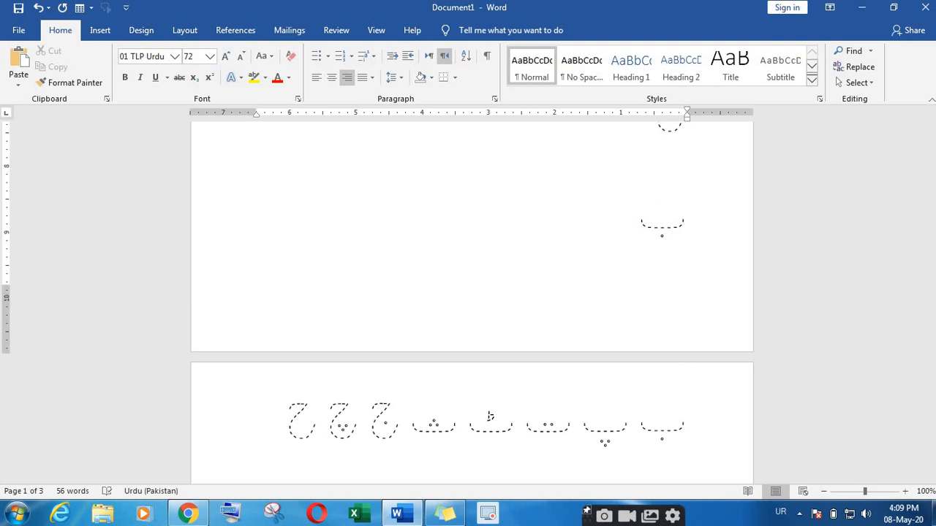
text(ـ)
key(alt+shift)
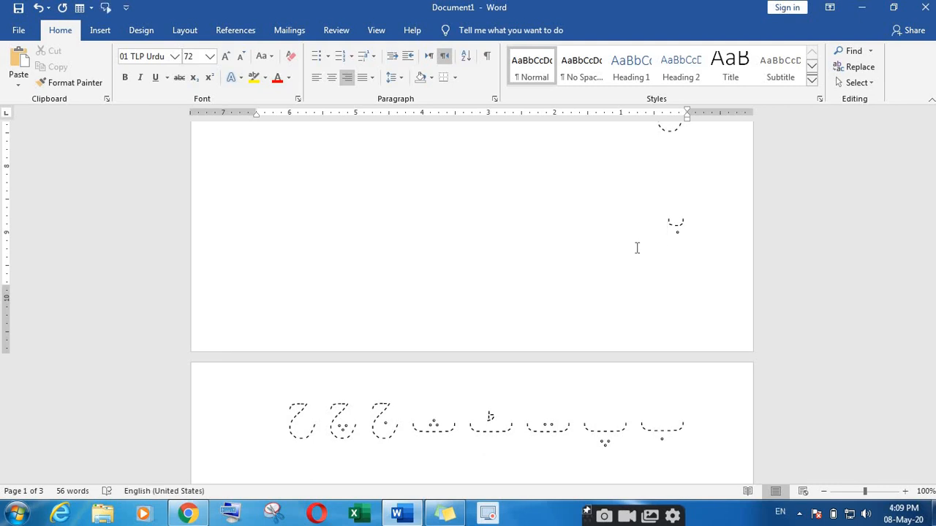
key(Up)
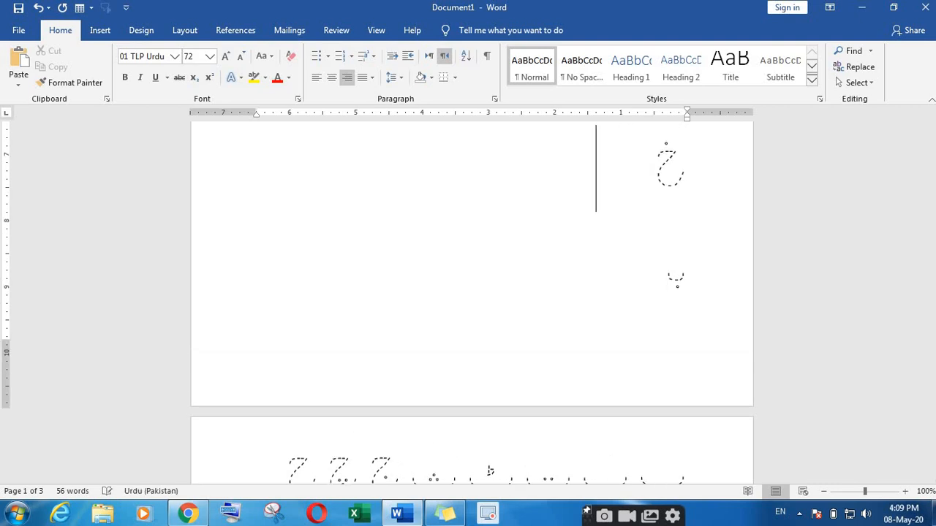
Step: Type the label 'SHIFT + a' beside the dotted خ
key(alt+shift)
text(SH)
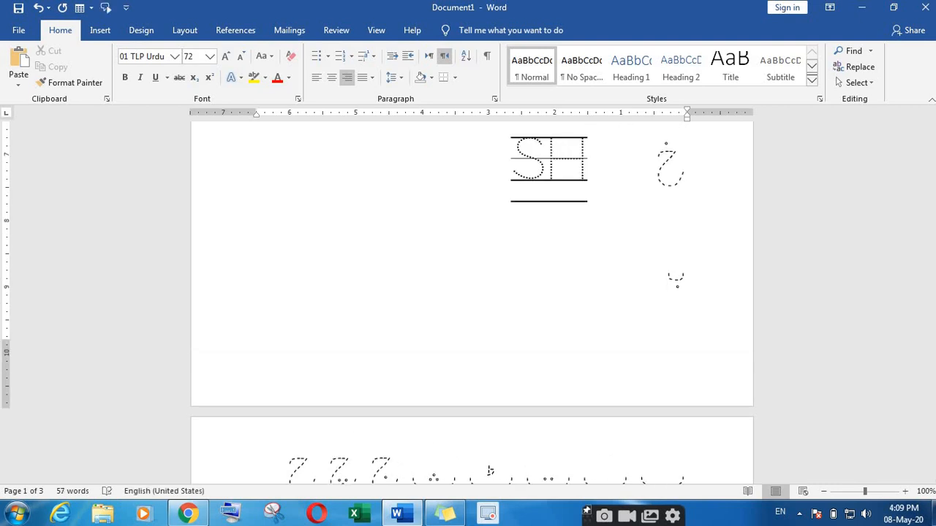
text(IFY)
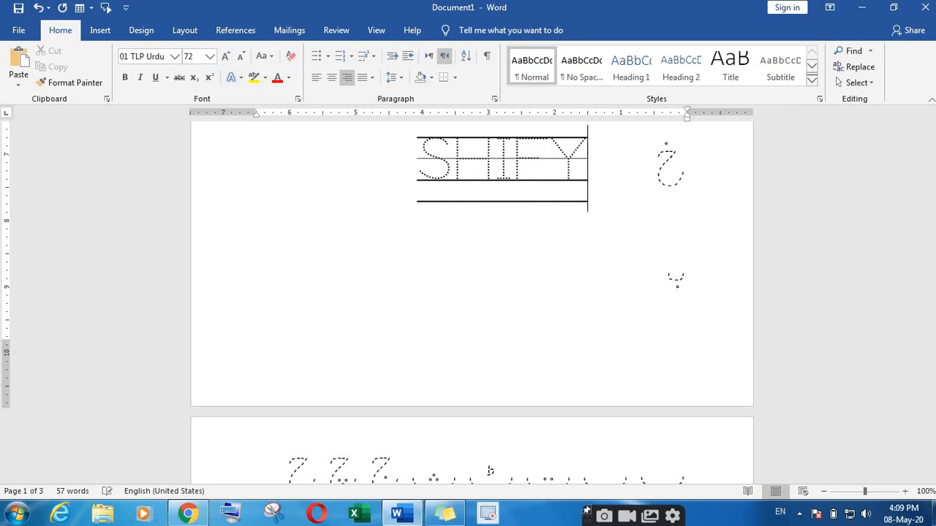
key(BackSpace)
text(T)
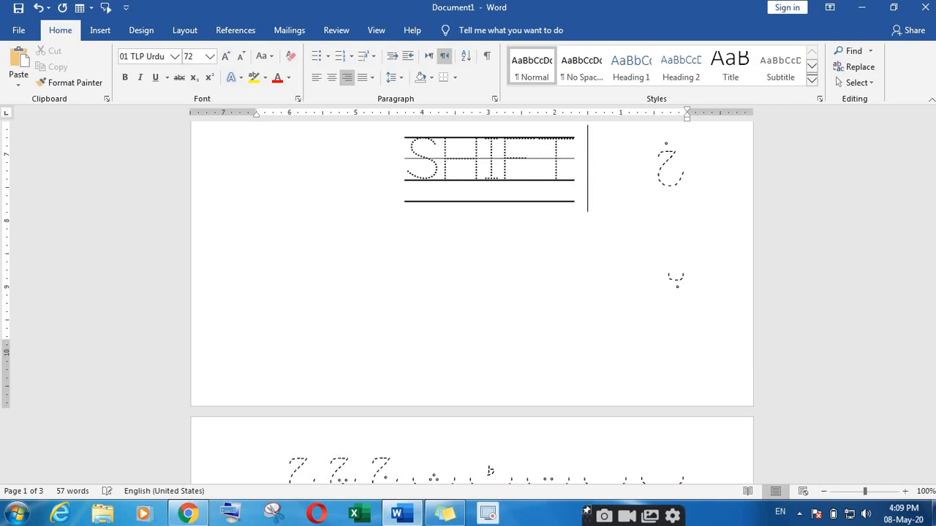
text(+)
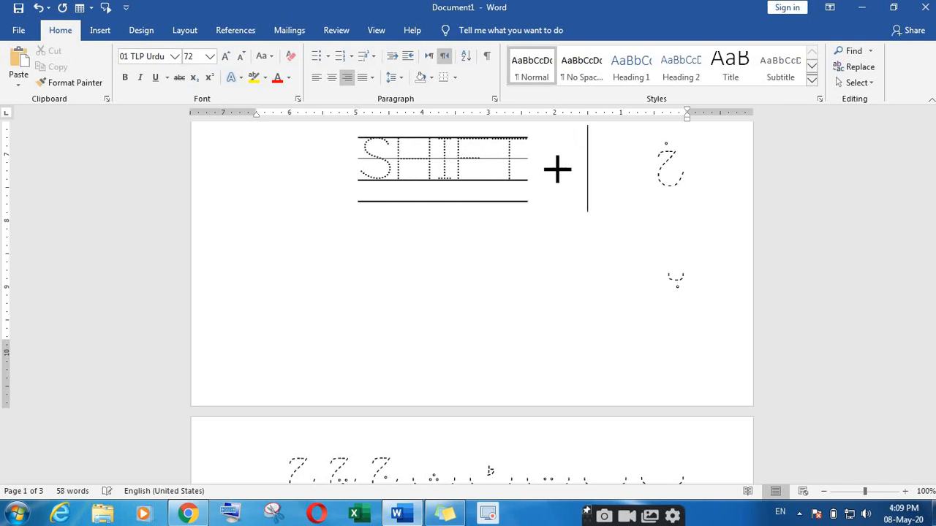
key(Left)
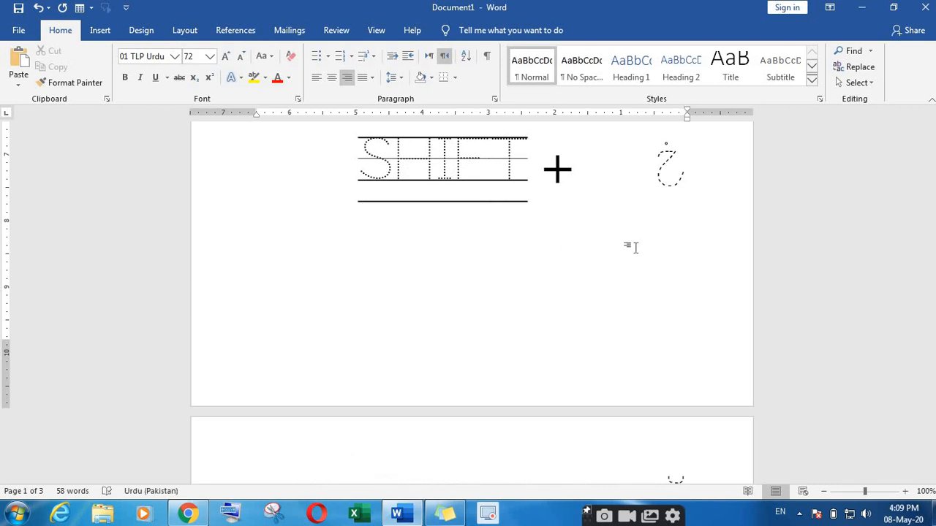
key(Right)
text(a)
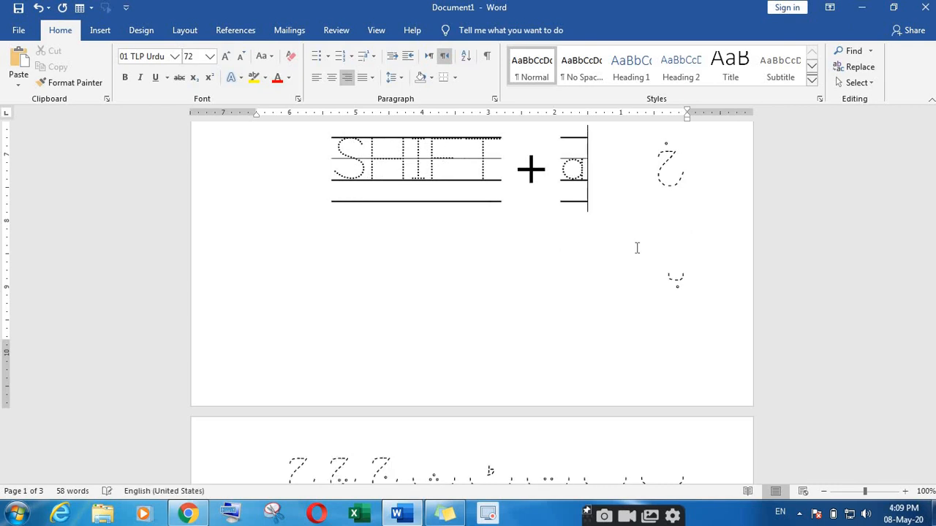
Step: Set the label to Times New Roman and change it to 'SHIFT + A'
drag(598, 194, 588, 177)
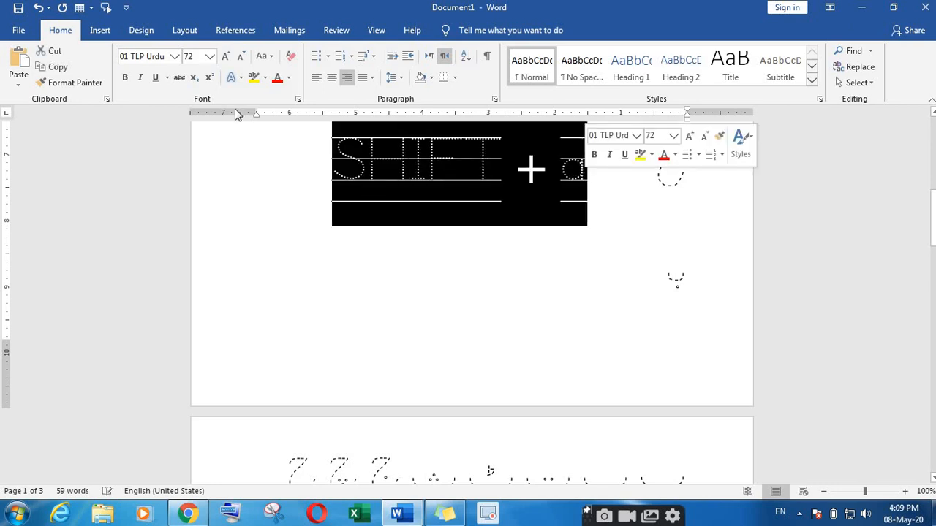
click(175, 57)
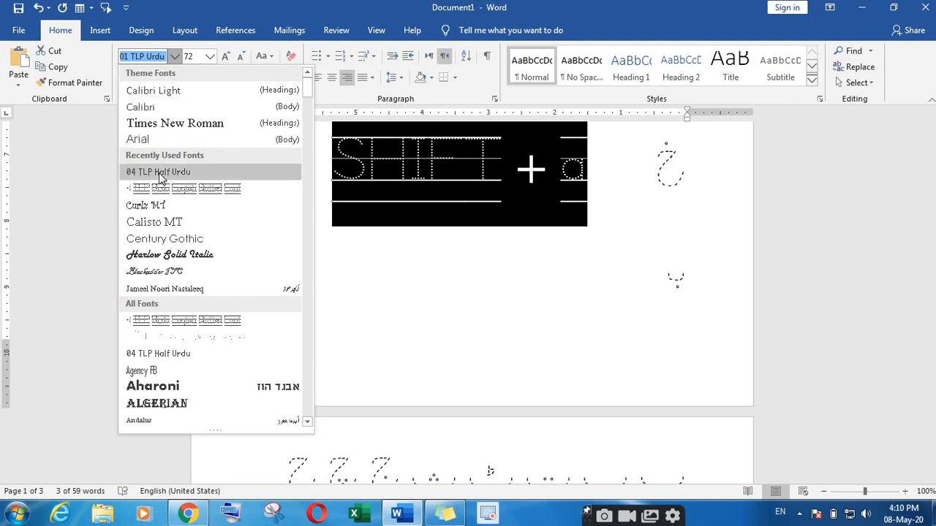
click(162, 126)
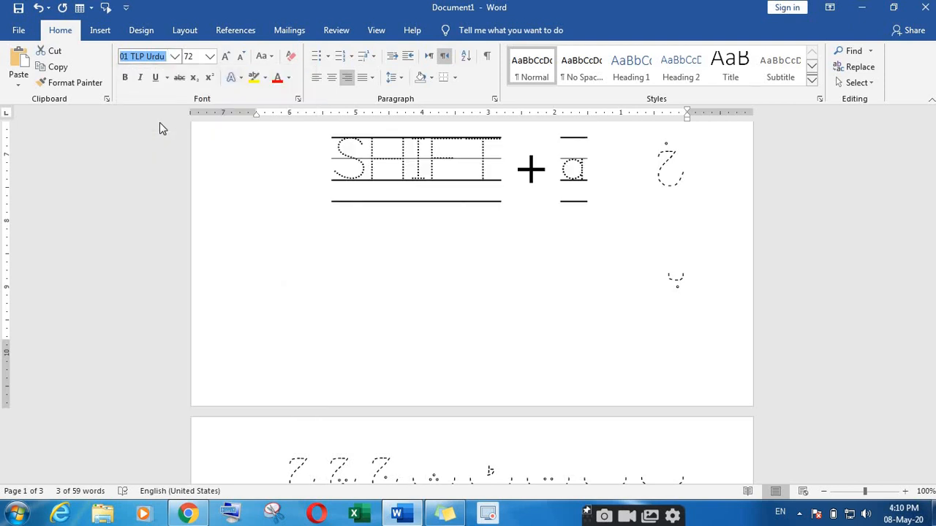
click(589, 172)
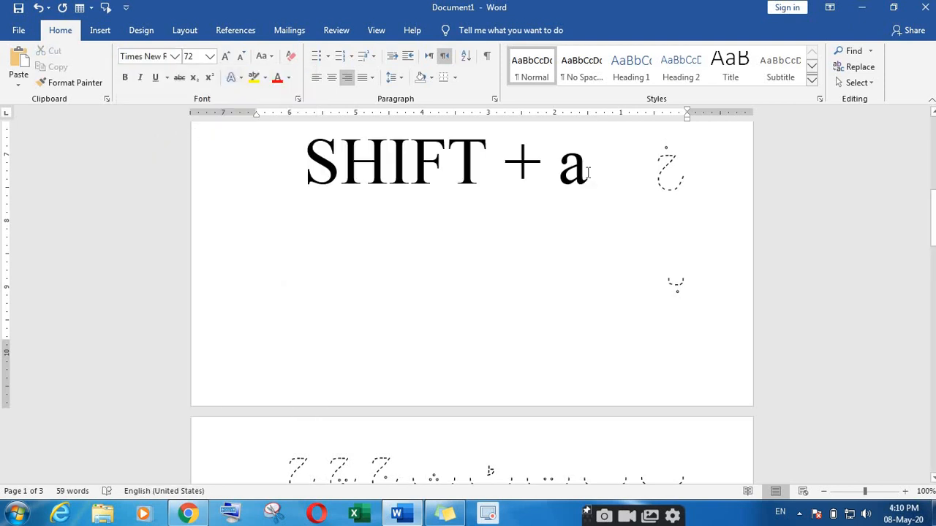
key(BackSpace)
text(A)
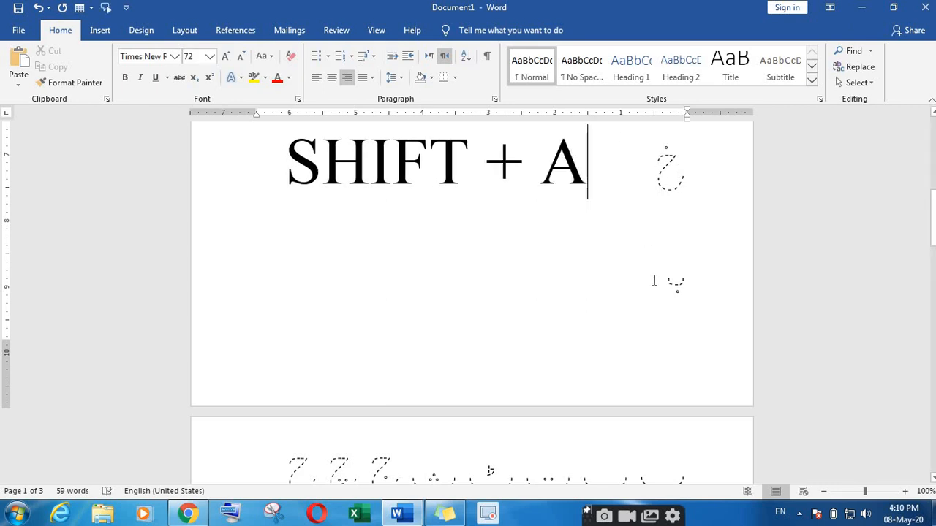
click(663, 282)
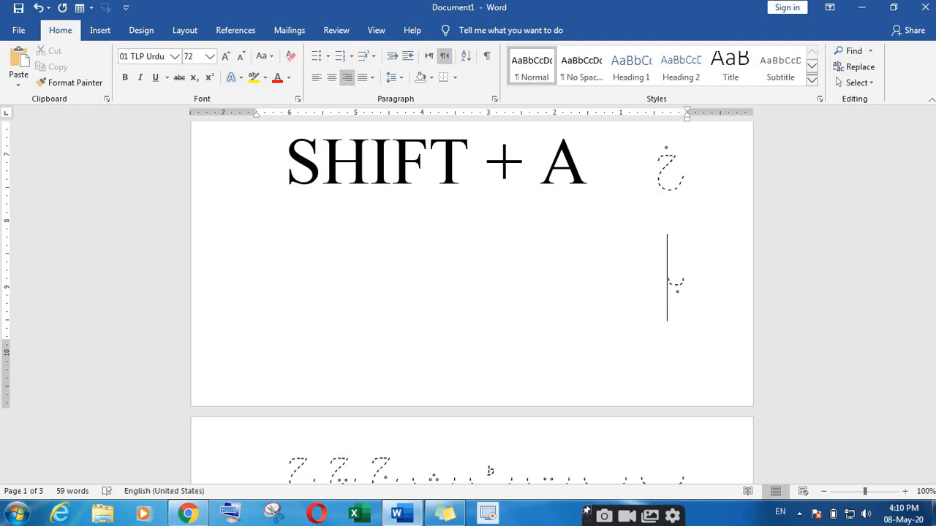
Step: Type a dotted پ in Urdu and switch the font to 04 TLP Half Urdu
key(alt+shift)
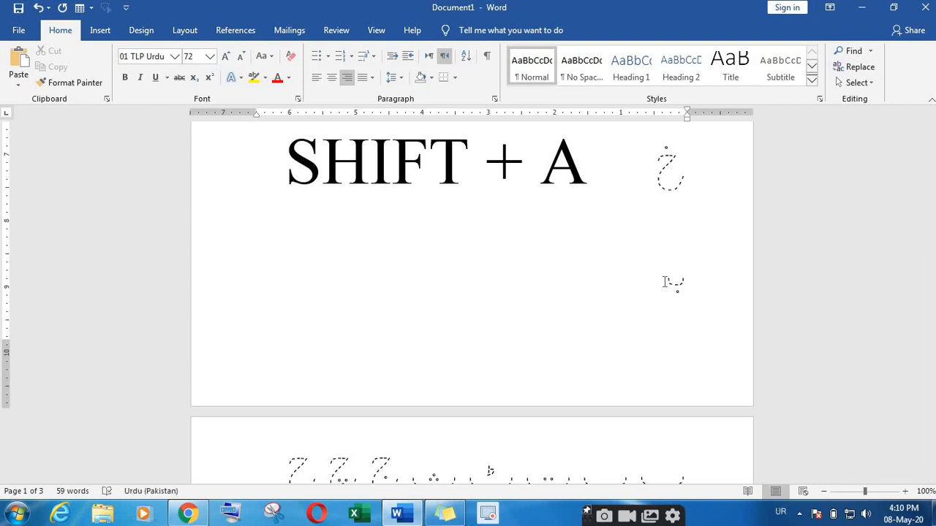
text(پ)
key(shift+a)
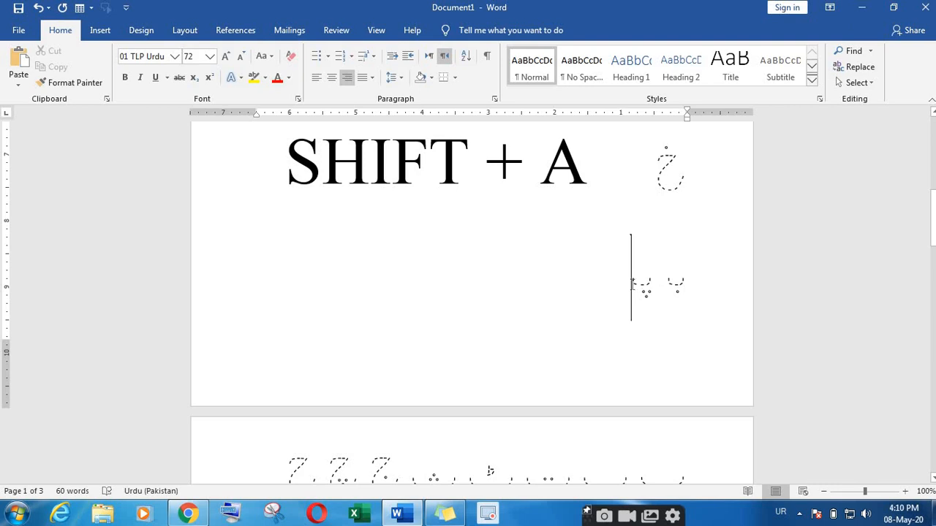
scroll(634, 285, down, 1)
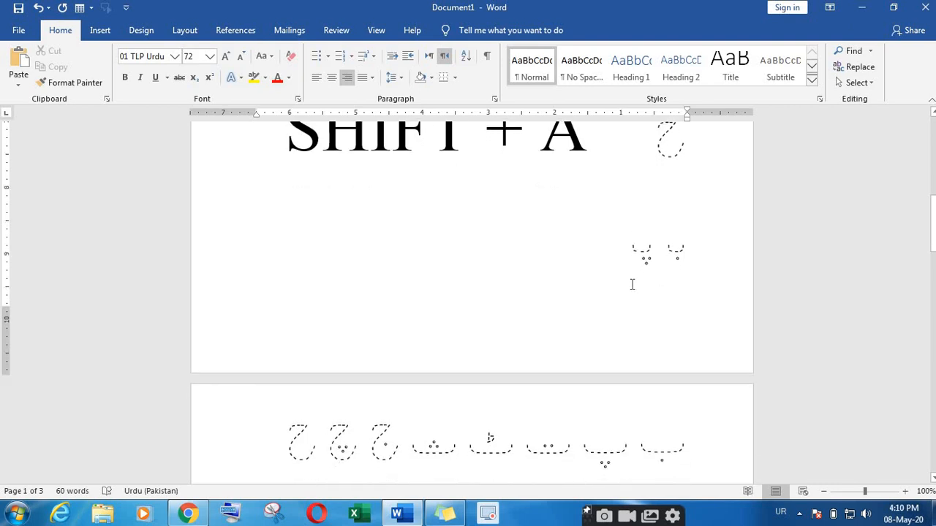
click(175, 57)
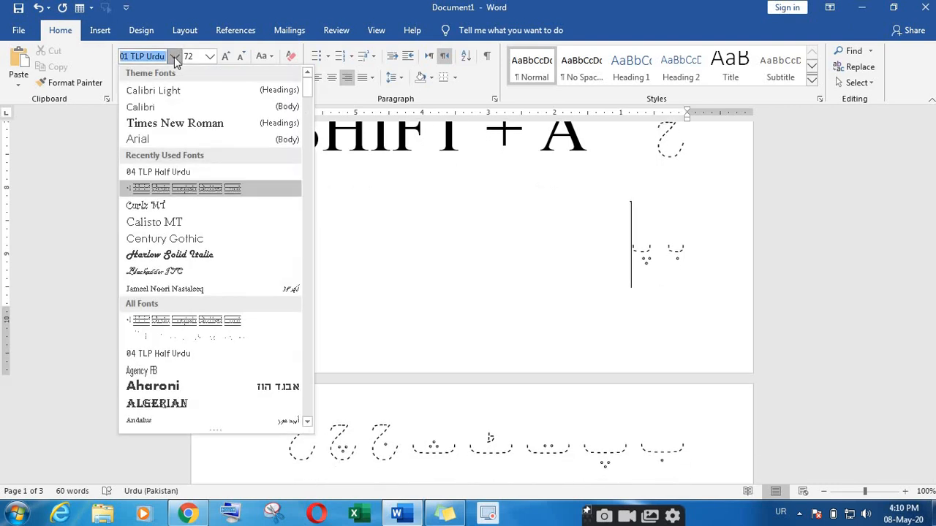
click(169, 173)
scroll(587, 248, down, 5)
scroll(587, 248, down, 6)
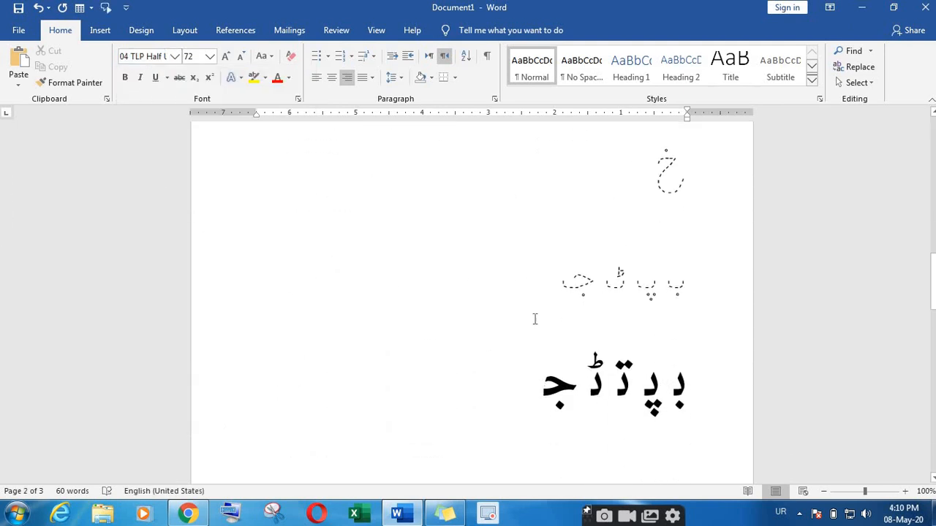
Step: Add an empty line below the dotted Urdu row, above the bold Urdu letters
click(535, 294)
key(Return)
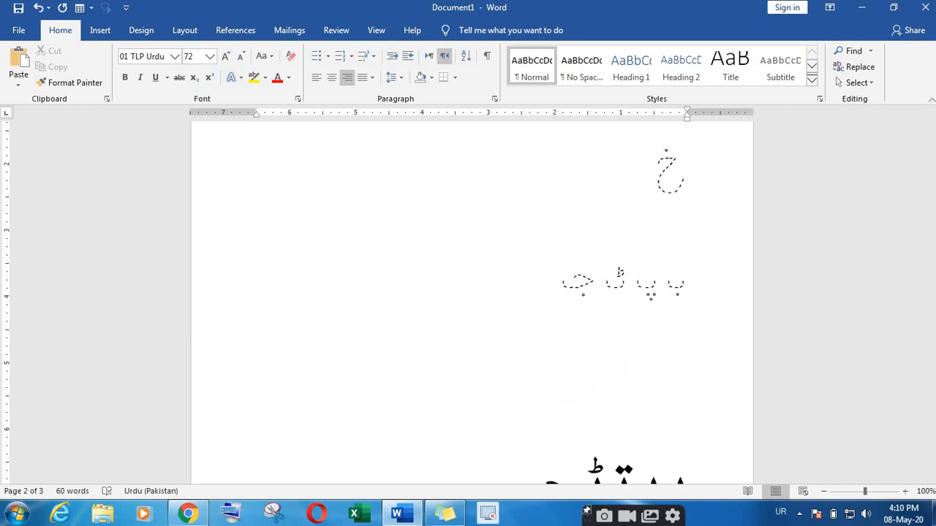
text(ب)
key(BackSpace)
key(Down)
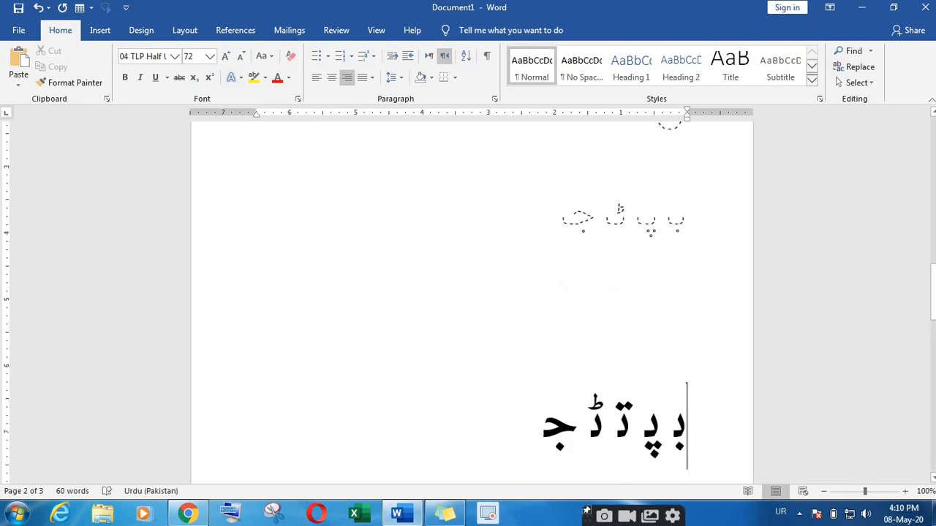
Step: Type the half-form row بـ پـ پـ in 04 TLP Half Urdu on the empty line
click(689, 330)
click(175, 57)
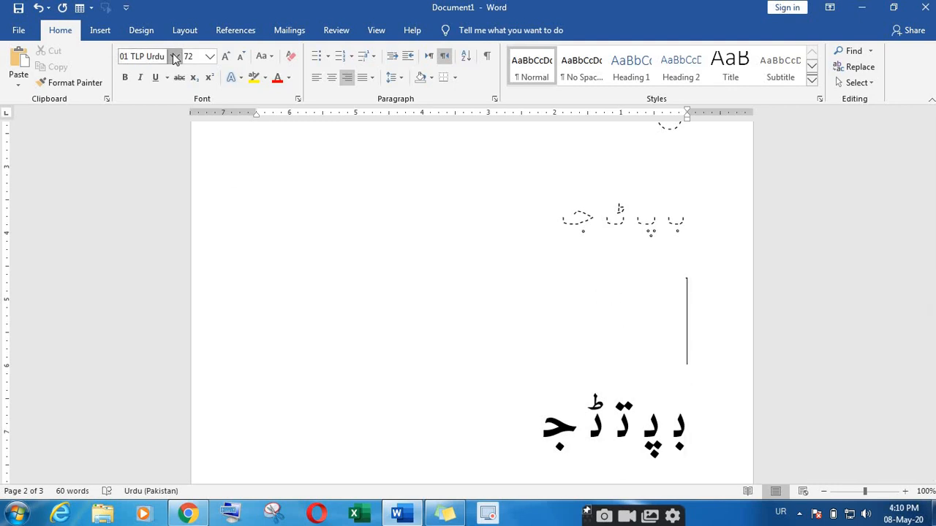
click(161, 175)
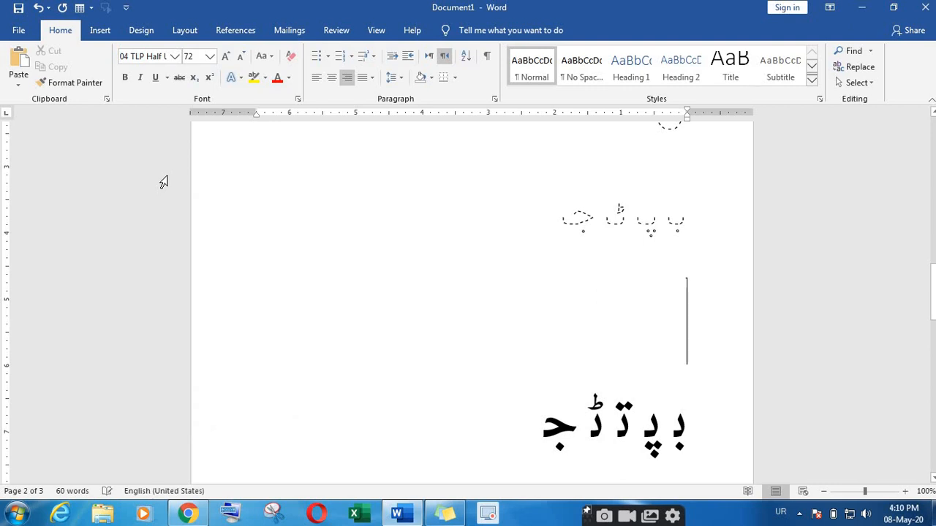
text(ط)
key(BackSpace)
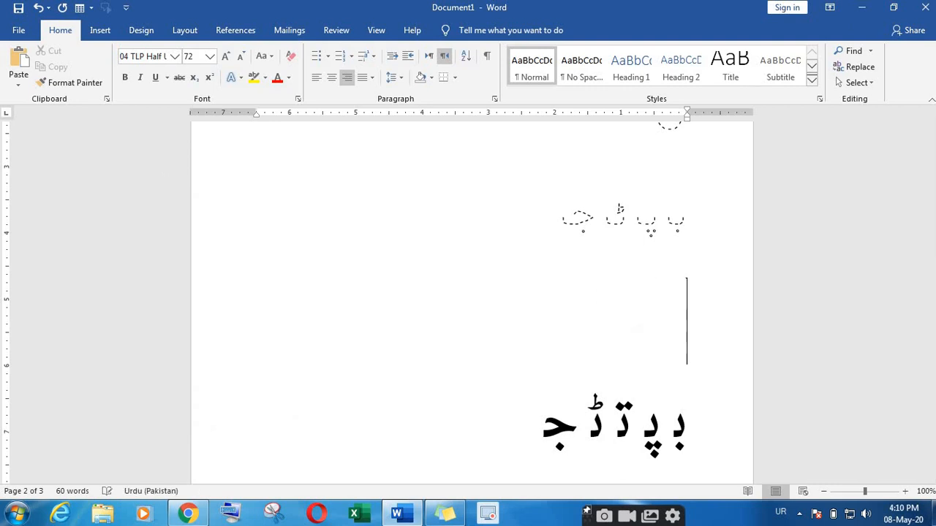
text(ب)
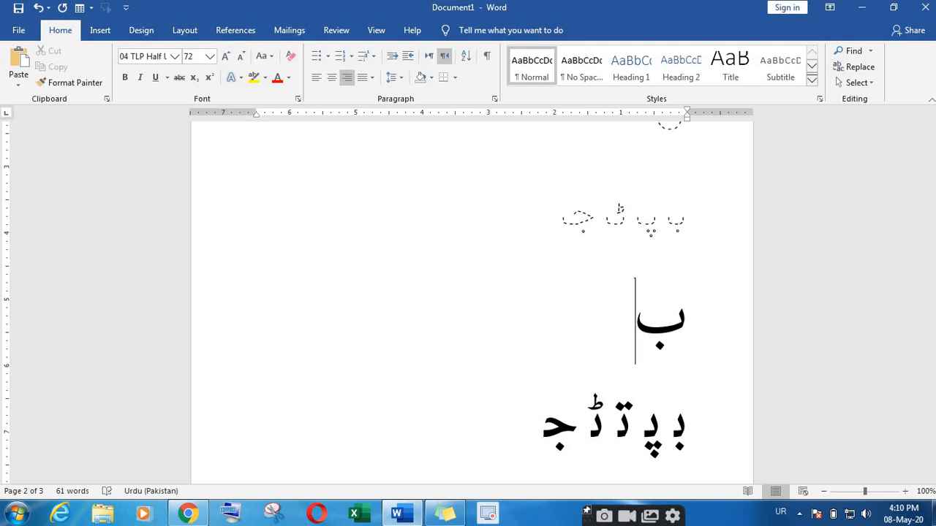
text(ـ)
key(BackSpace)
text(ـ)
key(BackSpace)
key(BackSpace)
text(بـ)
key(BackSpace)
text(ـ پـ)
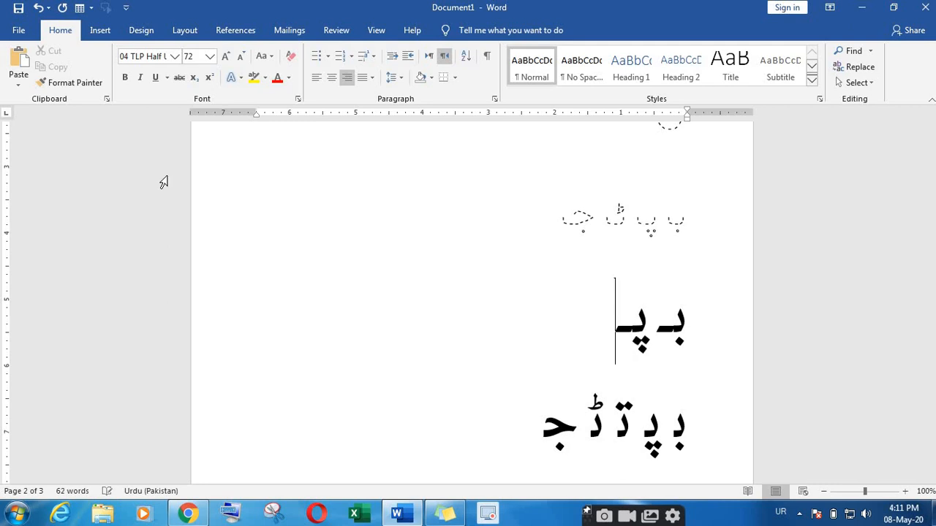
text( پ)
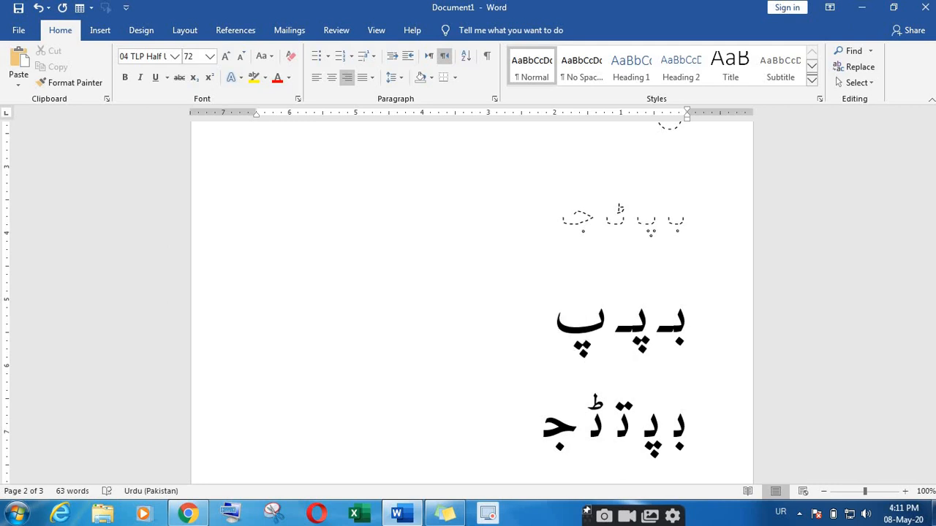
text(ـ)
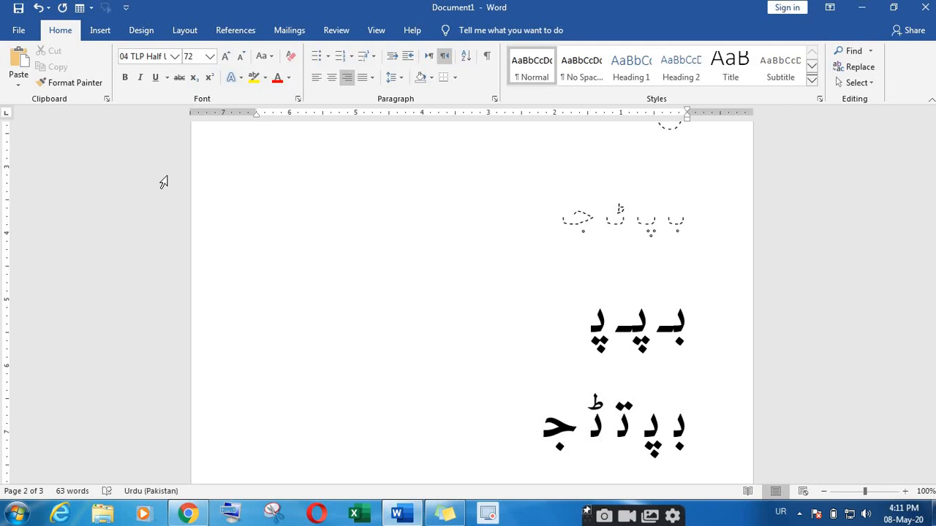
Step: Add a new left-to-right English line below the bold Urdu letters
key(Down)
key(Down)
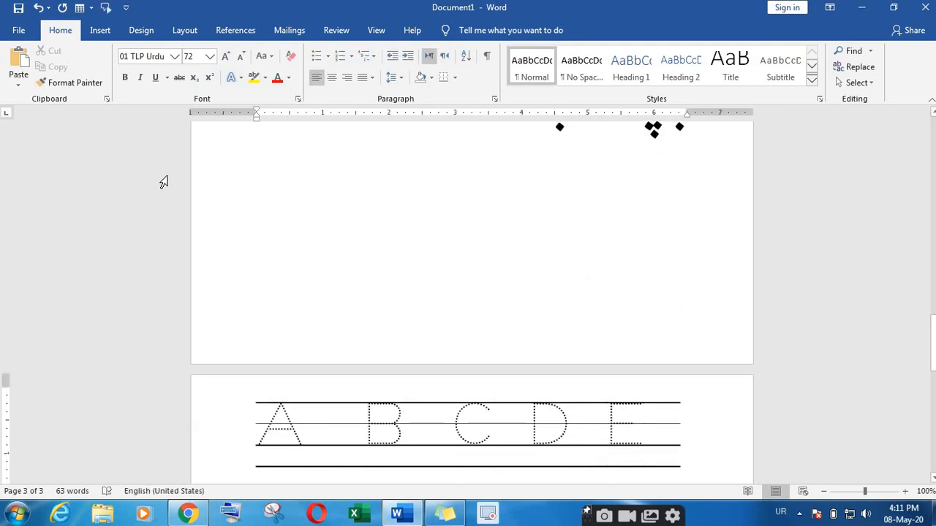
click(648, 236)
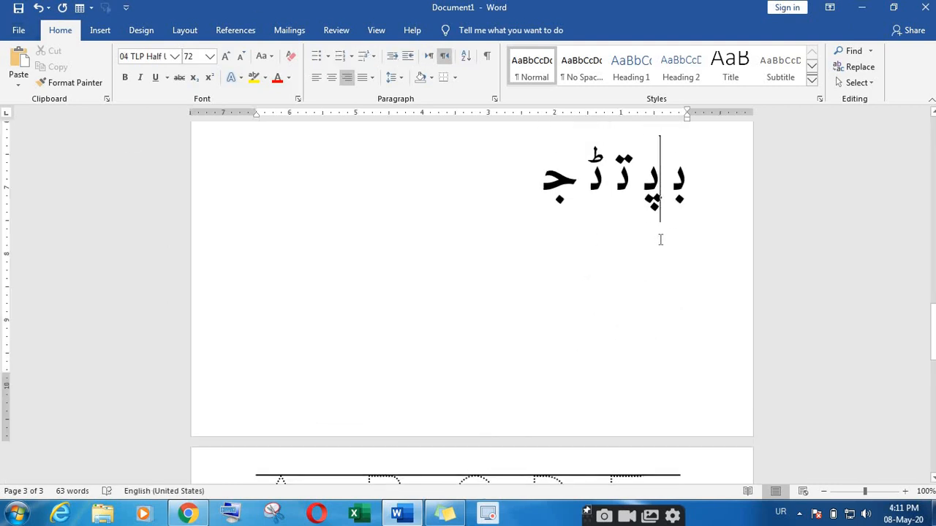
click(497, 197)
key(Return)
key(alt+shift)
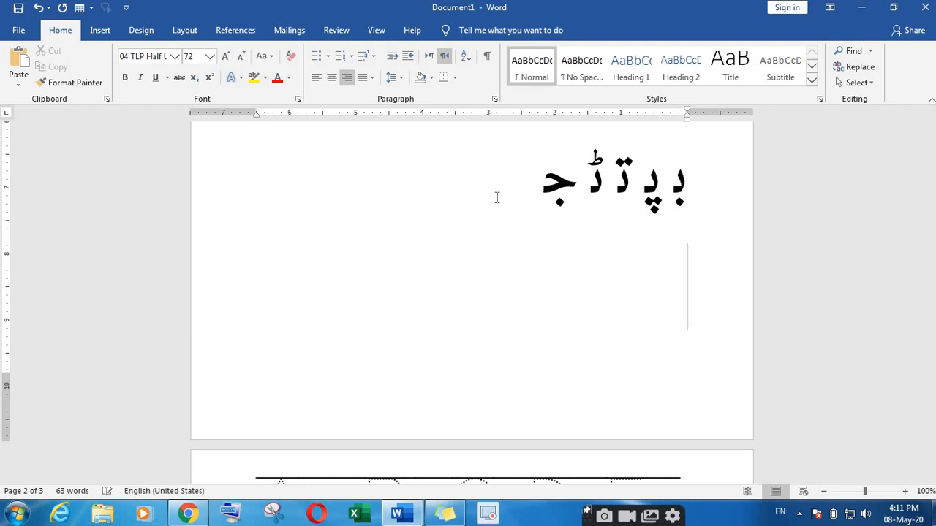
click(429, 58)
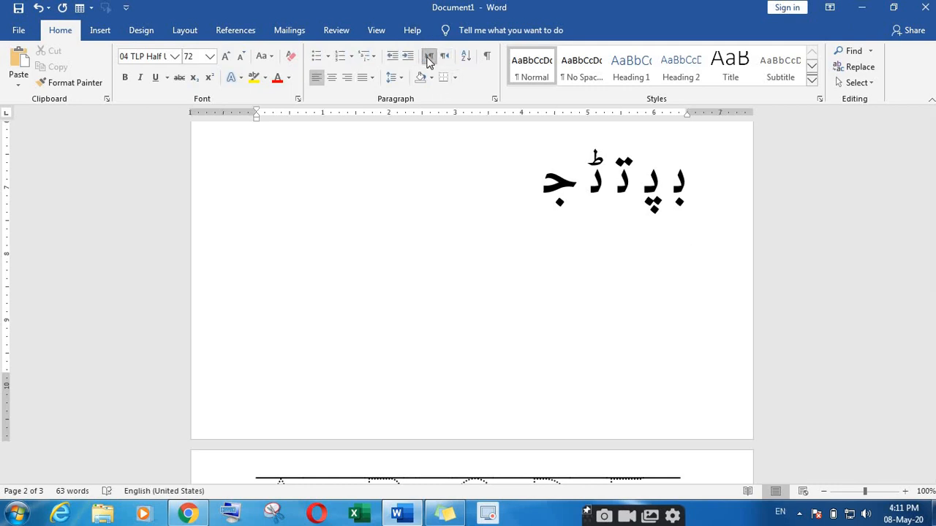
Step: Type 'A B C D' and apply the 01 TLP Urdu dotted tracing font
text(A)
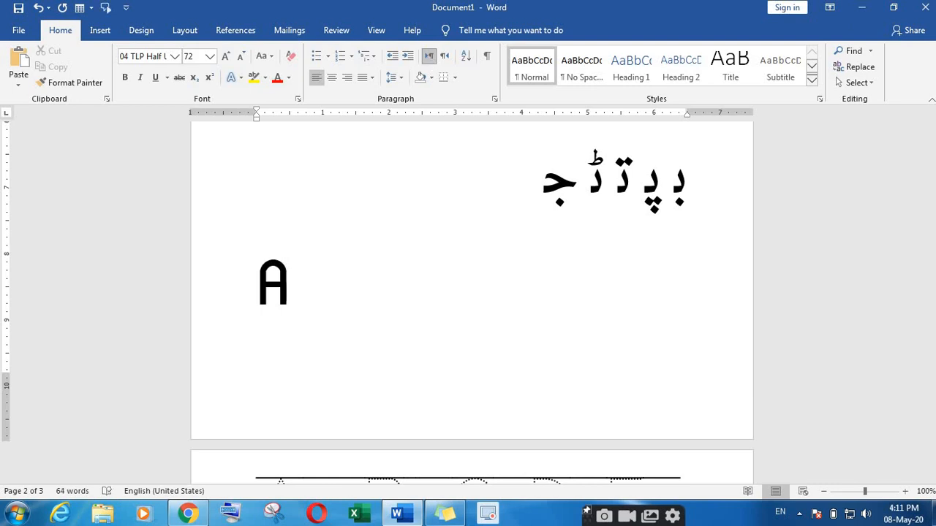
text( B)
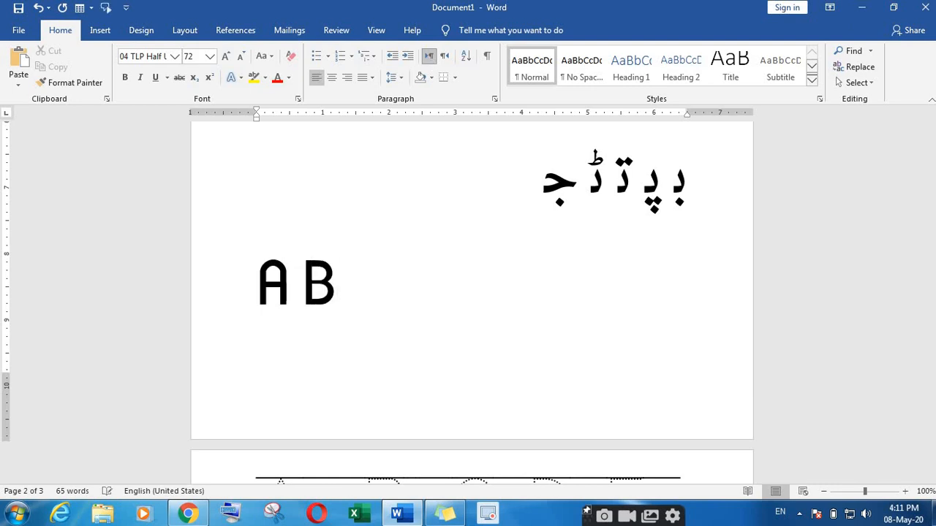
text(S)
key(BackSpace)
key(BackSpace)
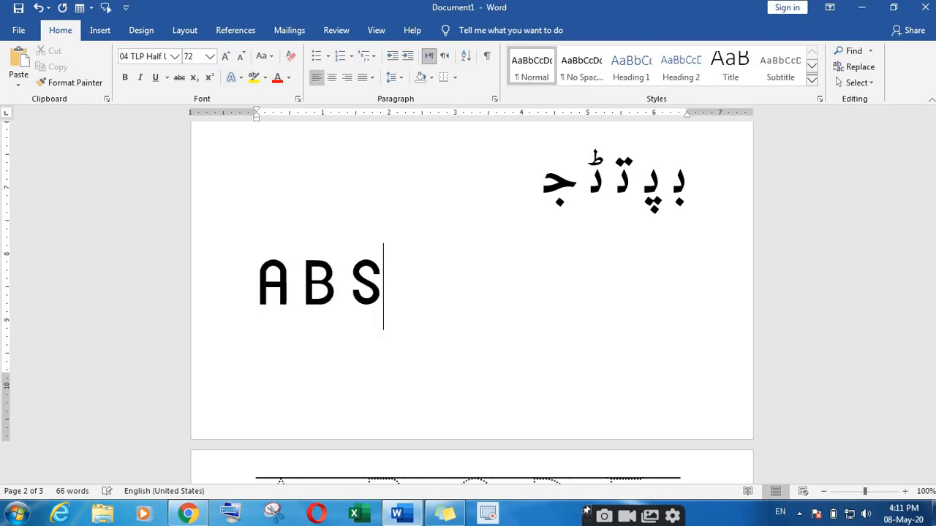
text(C D)
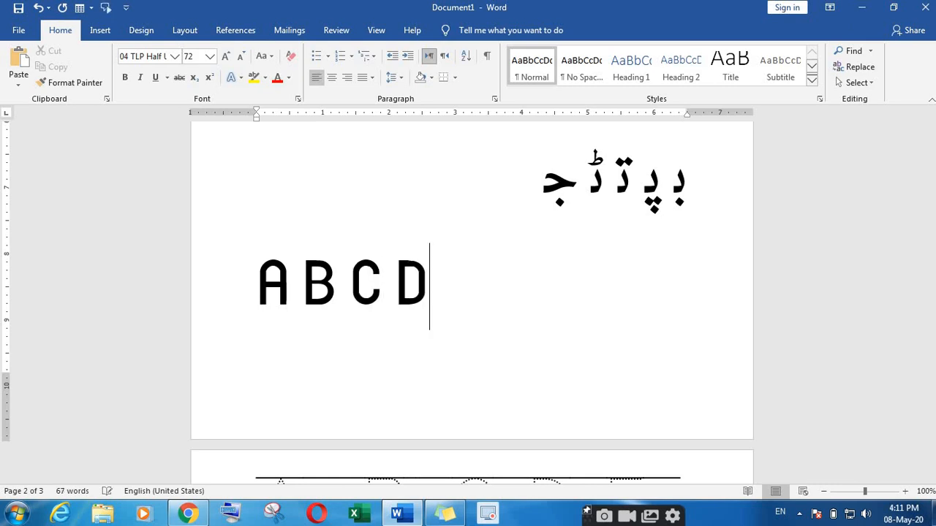
drag(439, 286, 224, 290)
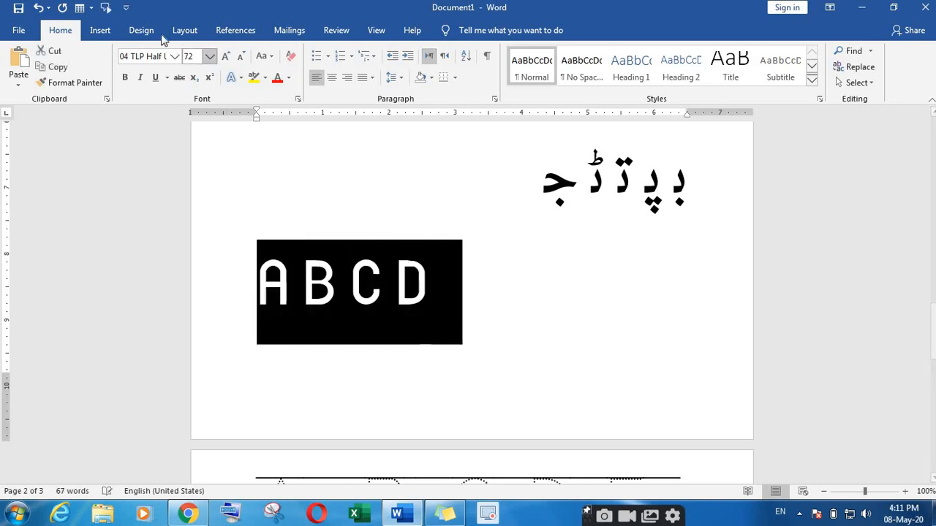
click(175, 57)
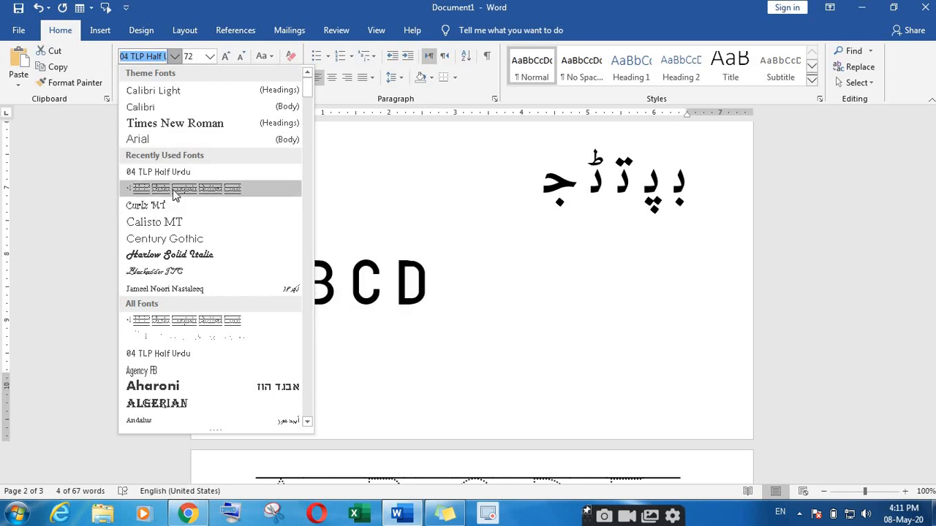
click(175, 189)
Step: Reselect the A B C D tracing letters
click(423, 284)
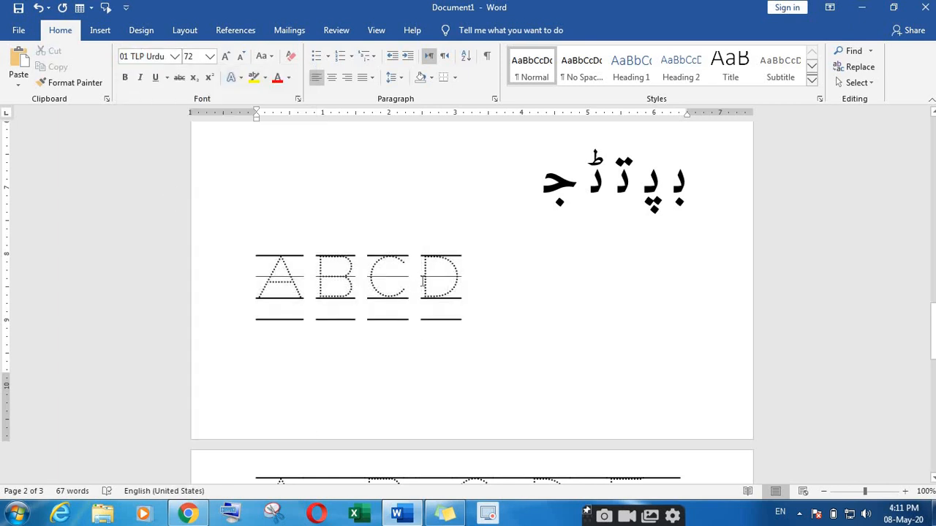
drag(409, 284, 406, 283)
click(316, 282)
click(446, 287)
drag(494, 275, 281, 275)
Step: Clear the old tracing row, push the ABCDE row to the next page, and add a line below the Urdu letters
key(Delete)
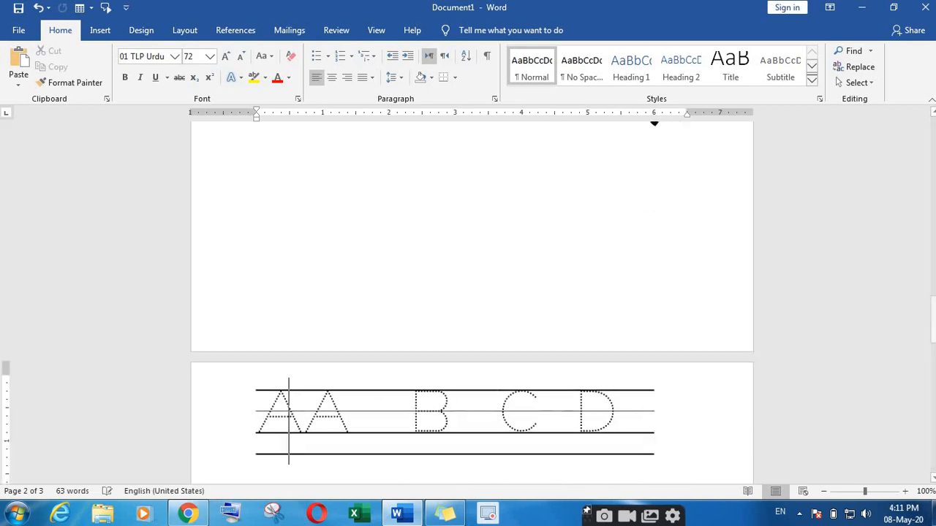
key(BackSpace)
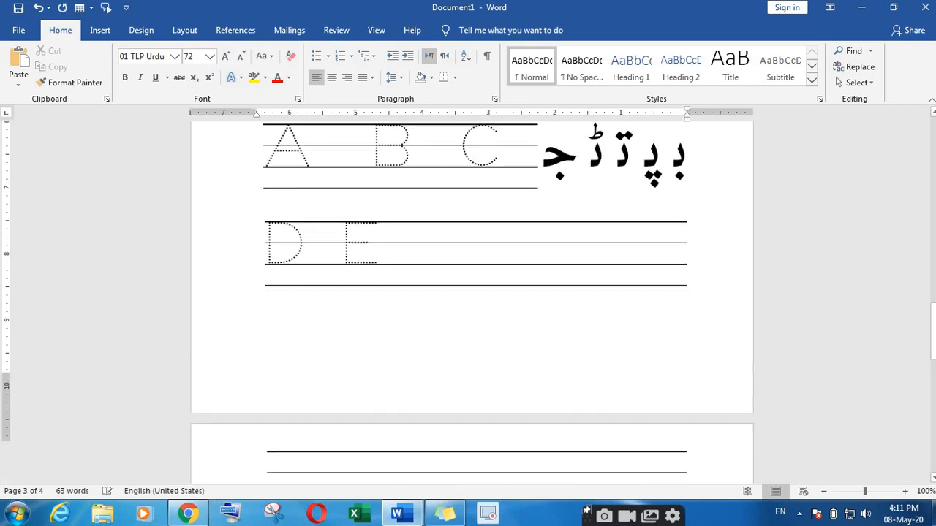
key(ctrl+Return)
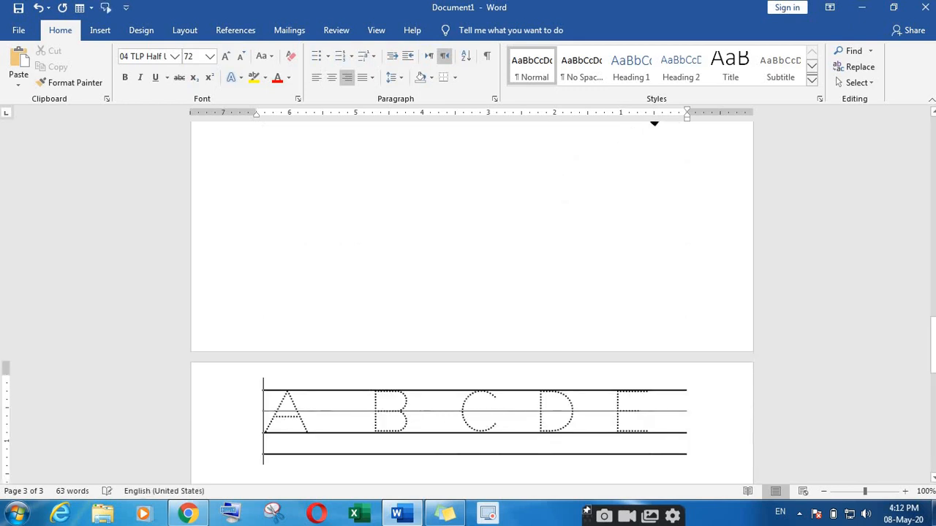
key(Up)
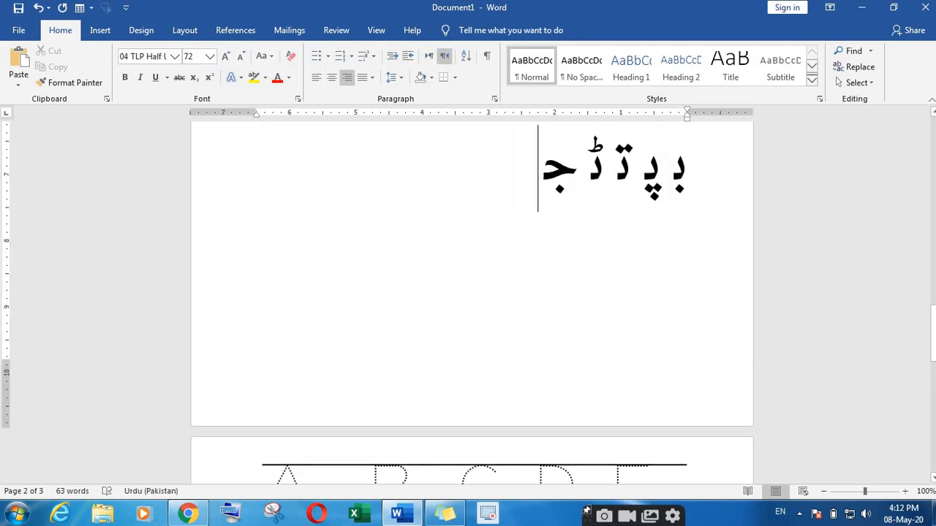
key(Down)
key(Up)
key(Return)
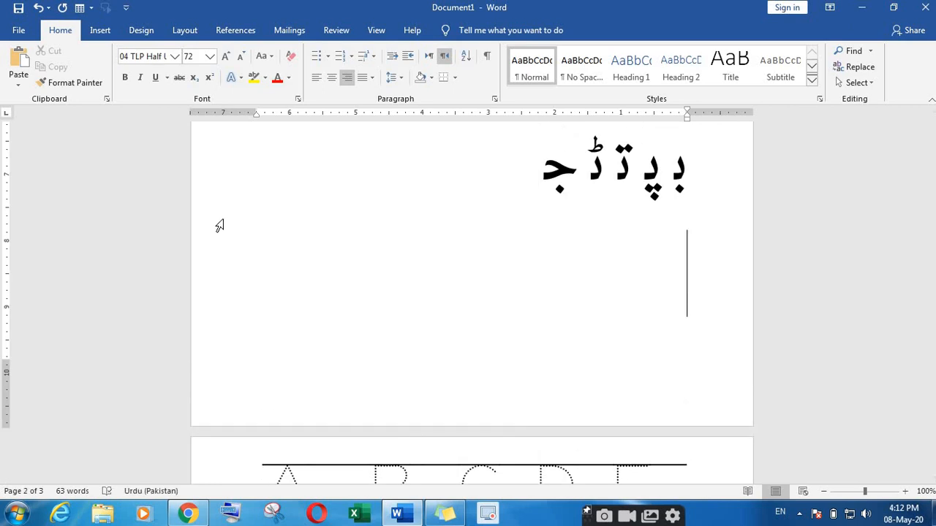
Step: Make the new line left-to-right and type a dotted A in the 01 TLP Urdu font
click(427, 59)
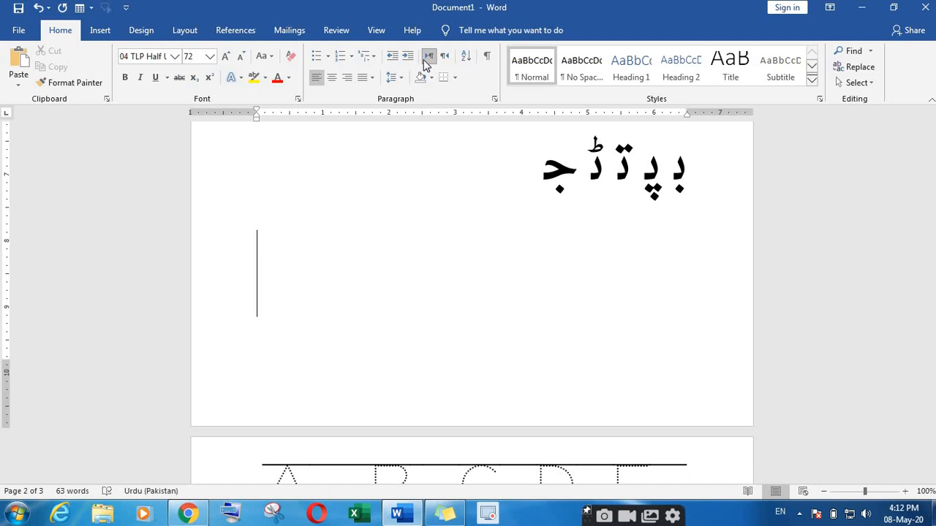
text(A)
key(BackSpace)
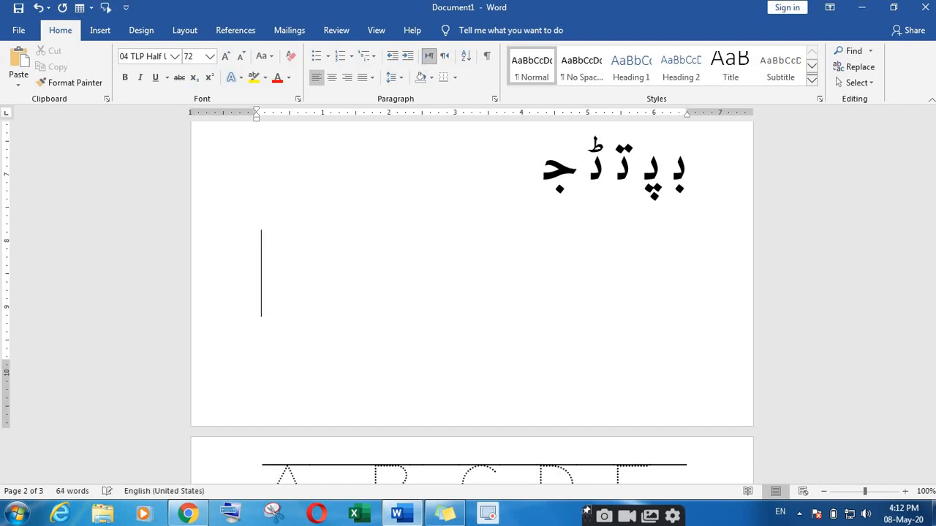
click(176, 57)
click(181, 173)
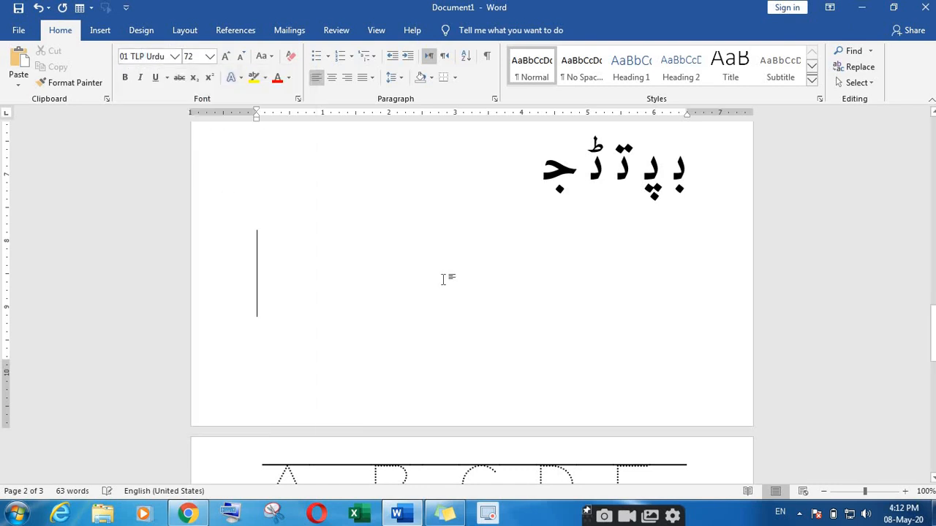
text(A)
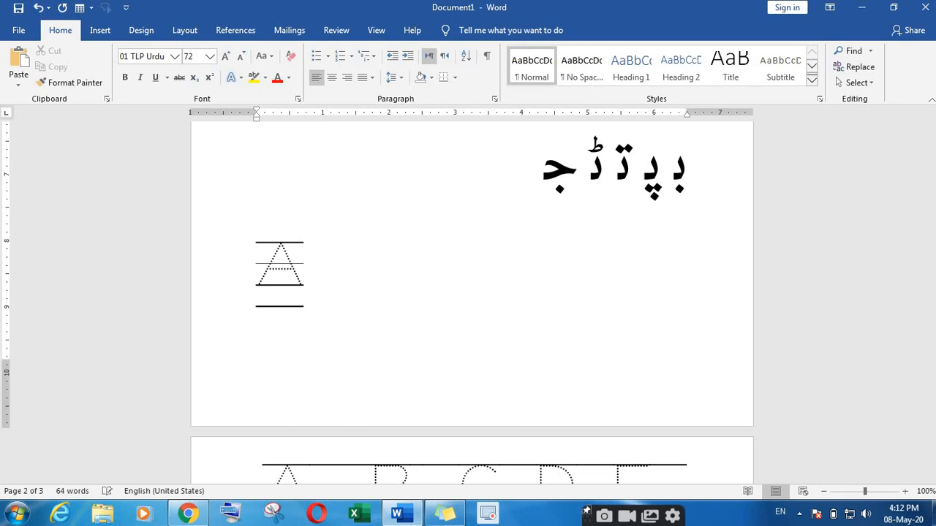
Step: Tidy the letters after the dotted A, then type B C D E F with spaces
key(BackSpace)
key(BackSpace)
key(BackSpace)
key(BackSpace)
key(BackSpace)
text(B)
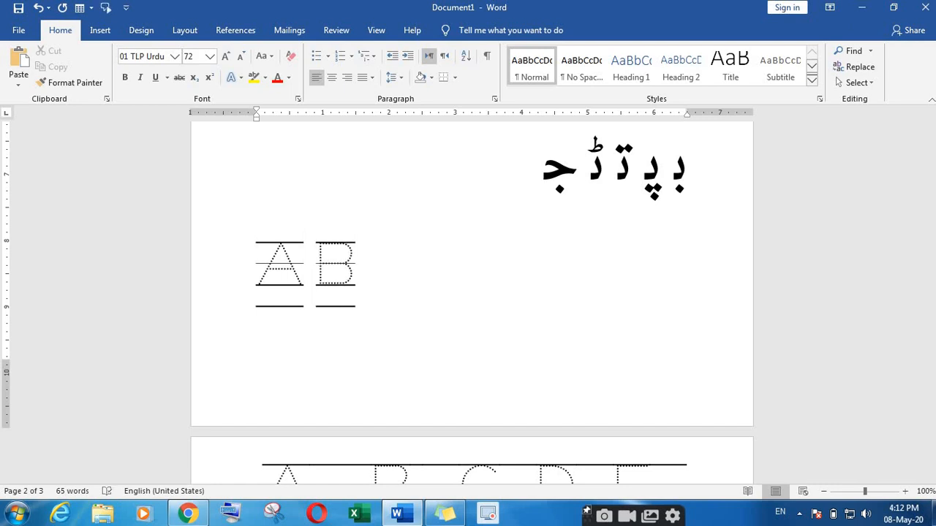
key(BackSpace)
key(BackSpace)
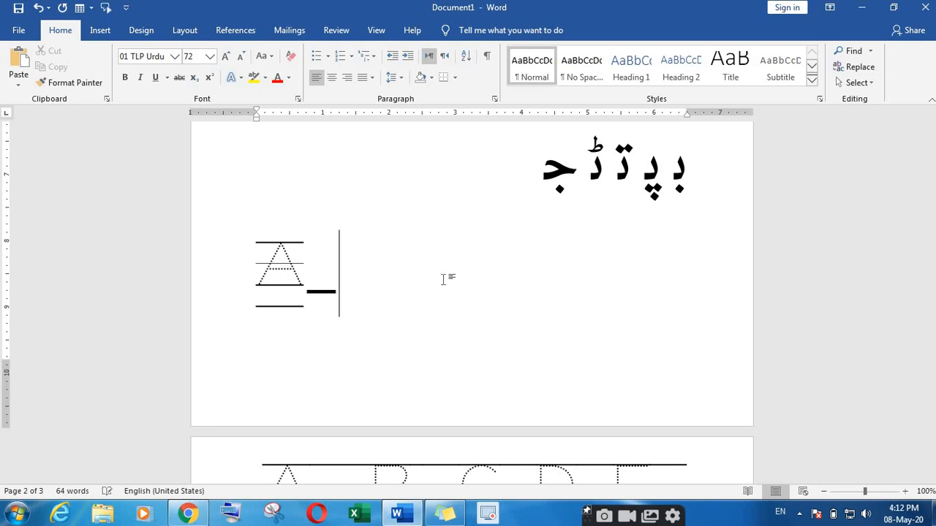
key(BackSpace)
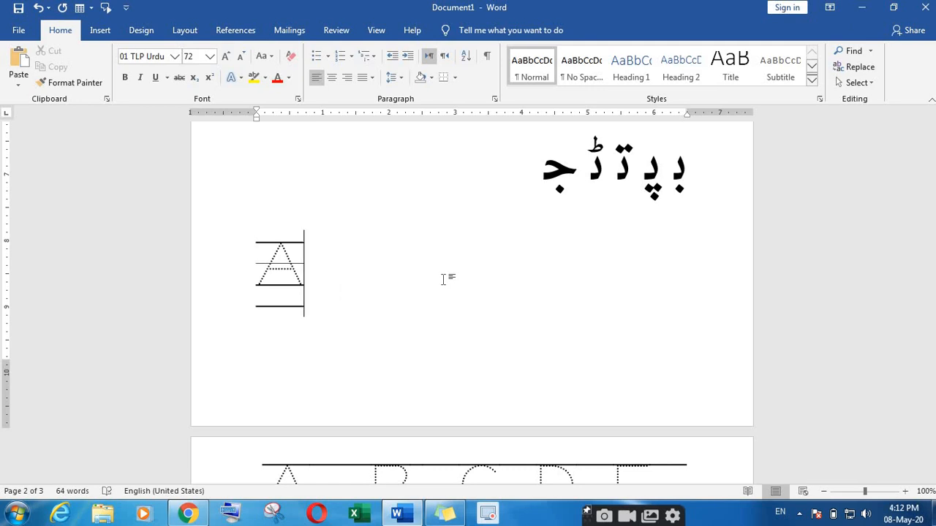
key(BackSpace)
key(BackSpace)
key(BackSpace)
key(BackSpace)
key(BackSpace)
key(BackSpace)
key(BackSpace)
key(BackSpace)
key(BackSpace)
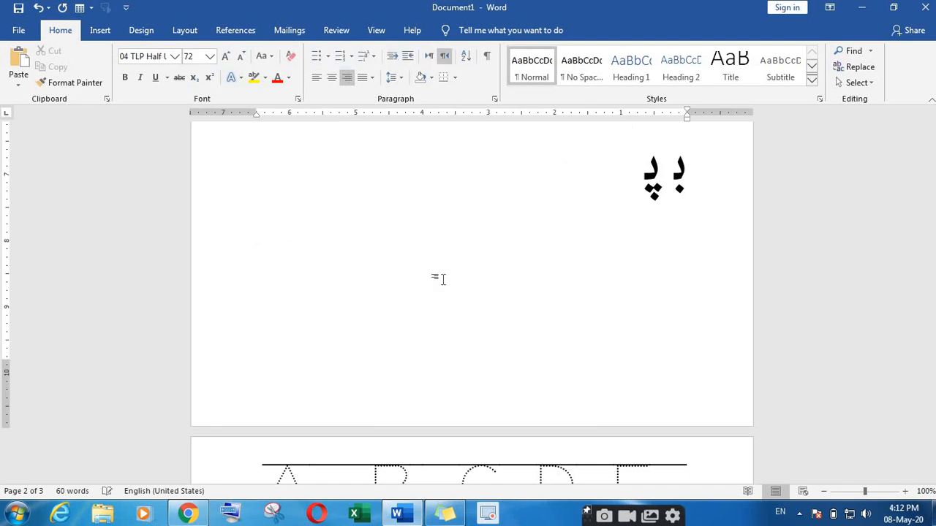
key(ctrl+z)
key(ctrl+z)
key(ctrl+z)
key(ctrl+z)
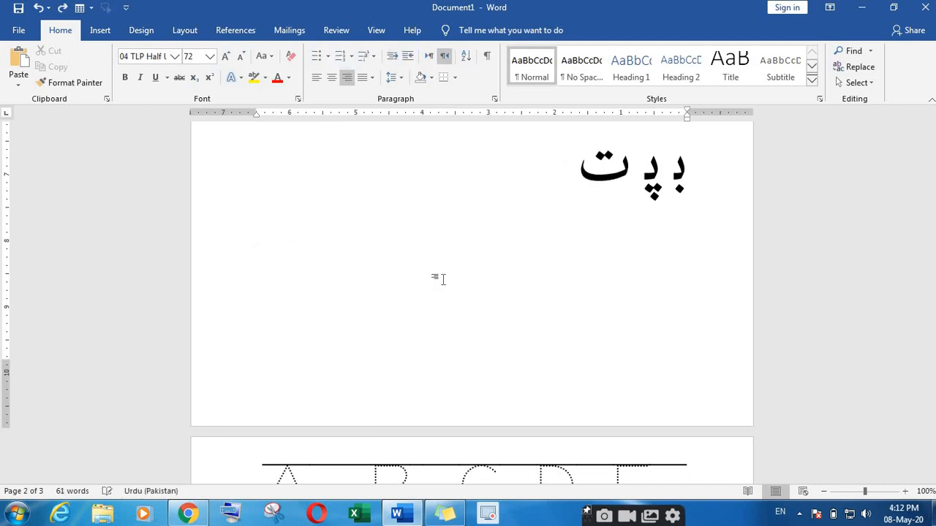
key(ctrl+z)
key(ctrl+z)
key(ctrl+z)
key(ctrl+z)
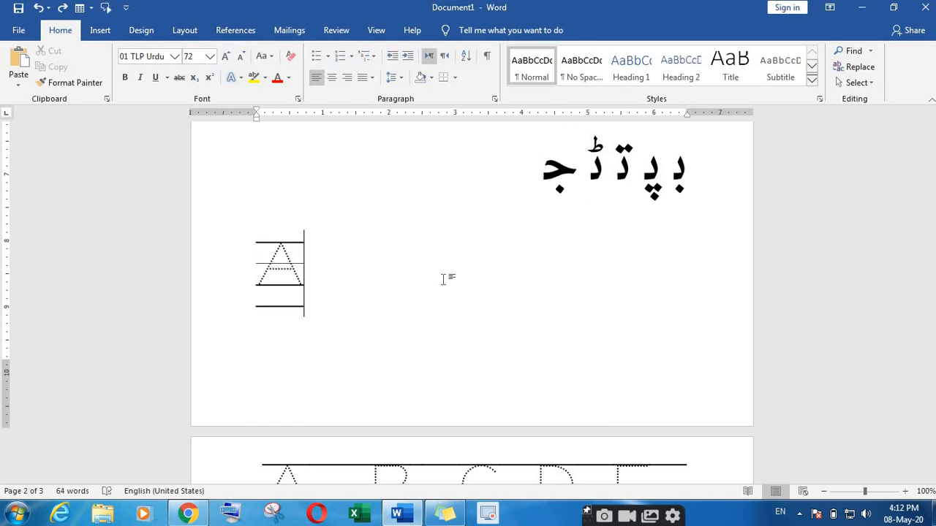
text(B)
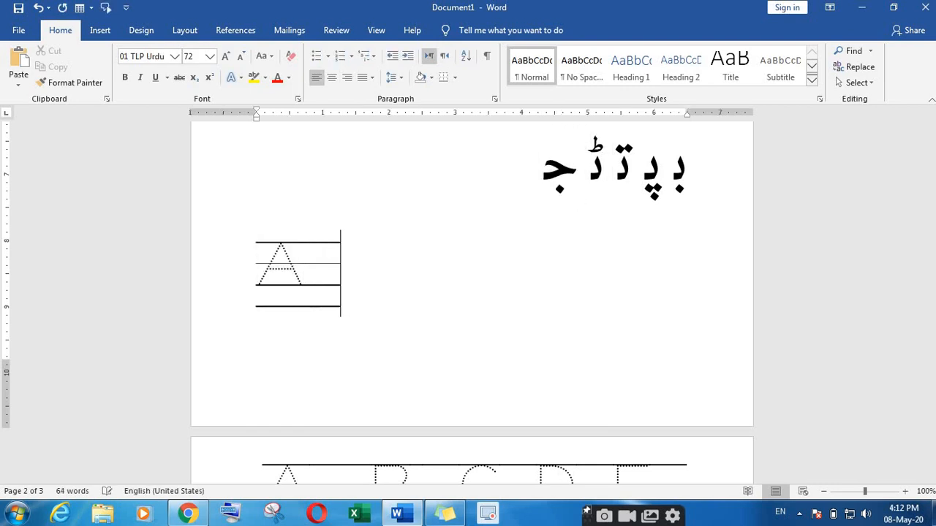
text(  C   )
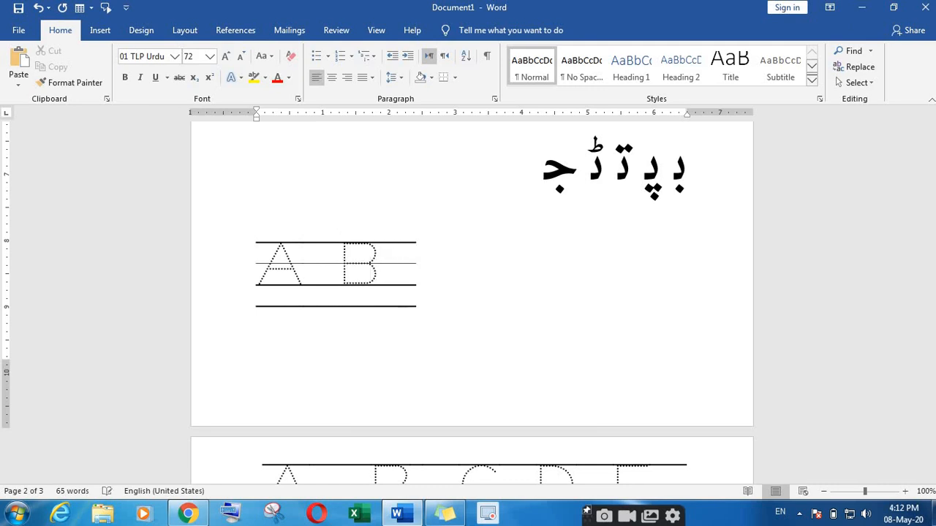
text( D   )
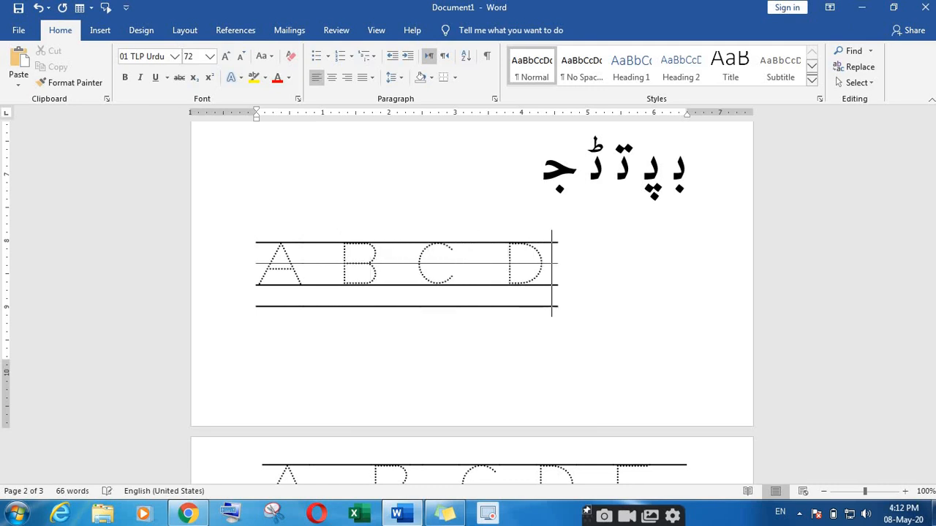
text(E   F)
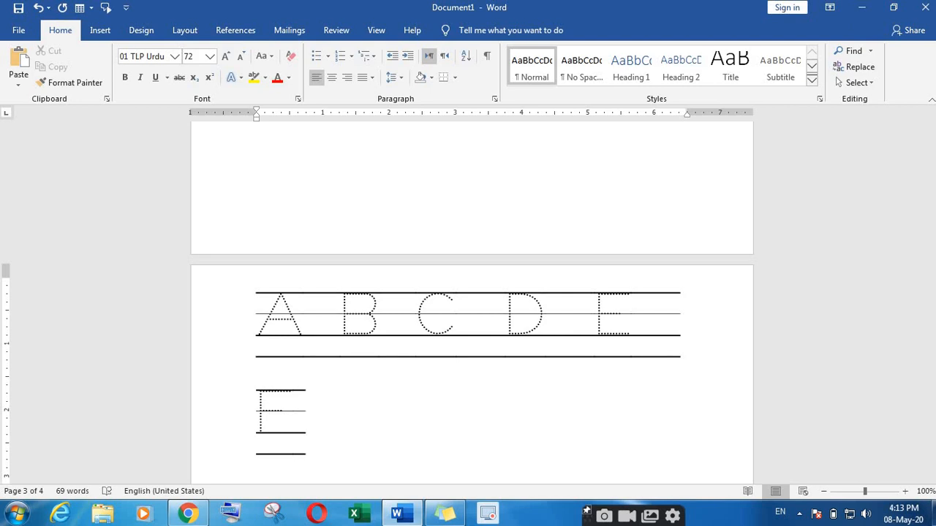
Step: Start an empty line below the dotted tracing rows and remove a stray character
key(Return)
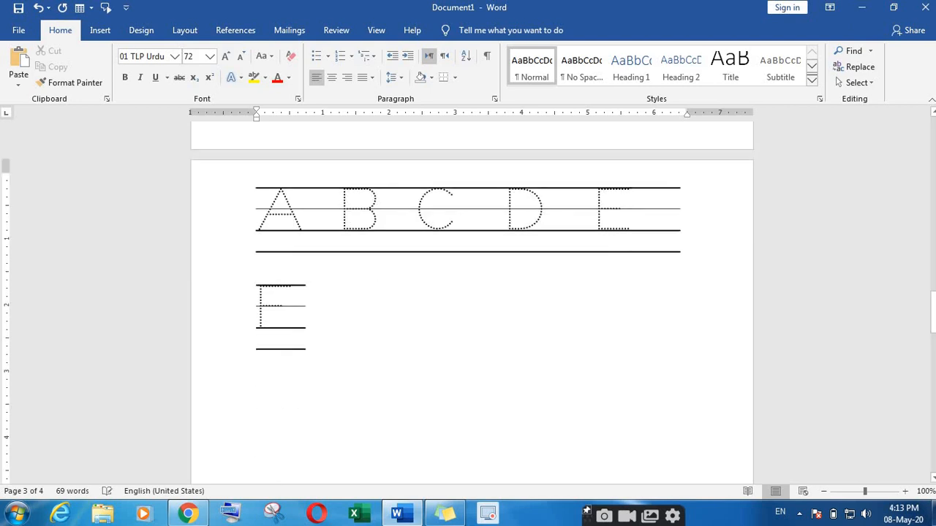
key(alt+shift)
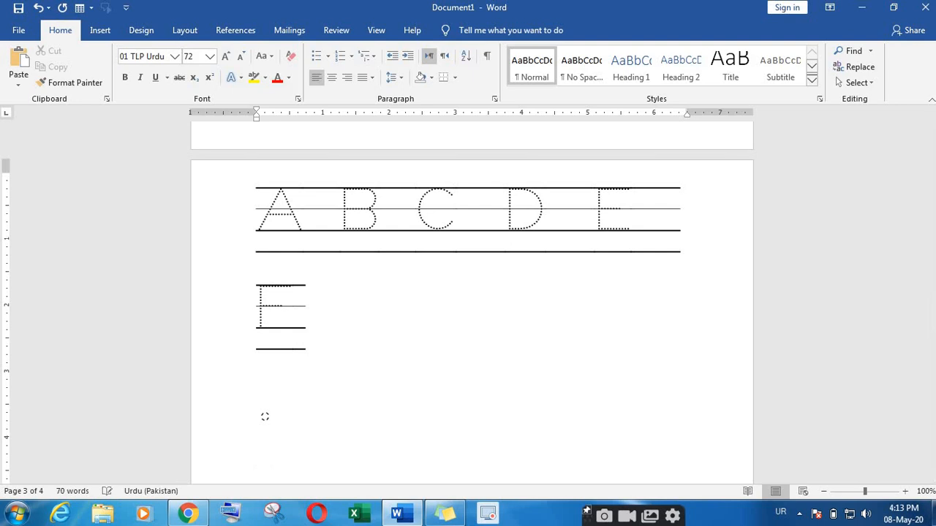
key(BackSpace)
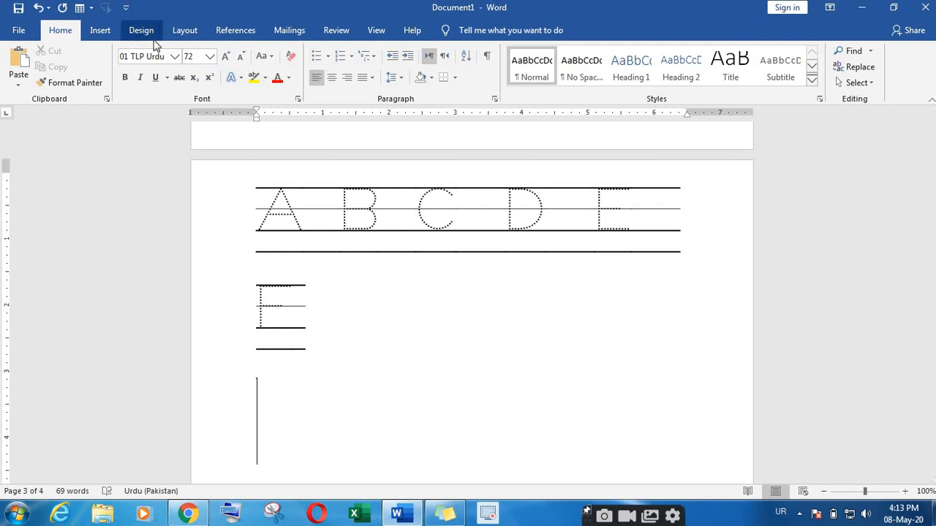
Step: Type the contact phone number in Times New Roman, then return to the FIMS Schools page in Chrome
click(174, 57)
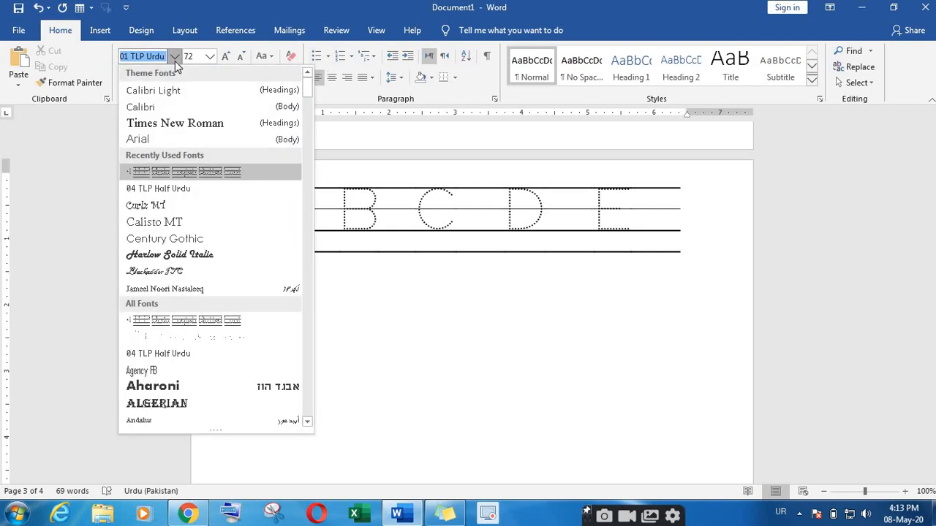
click(169, 120)
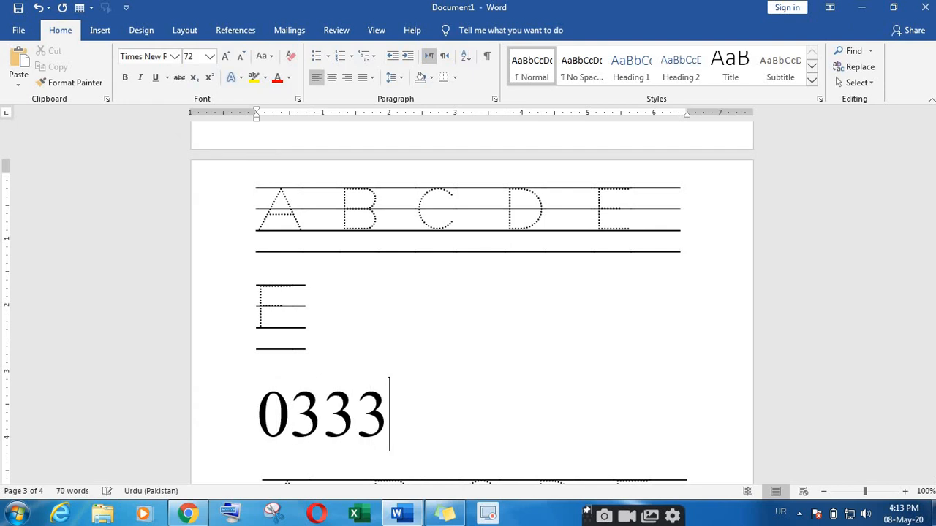
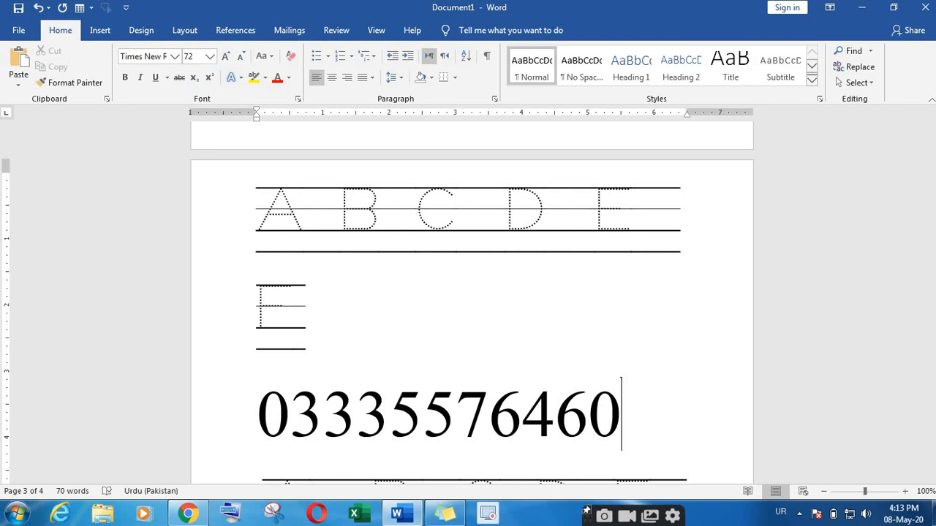
click(188, 514)
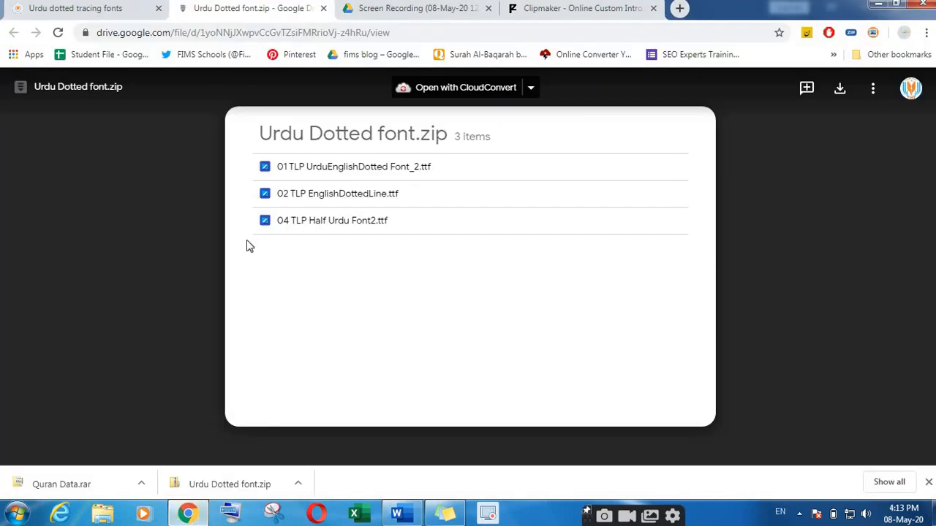
click(86, 8)
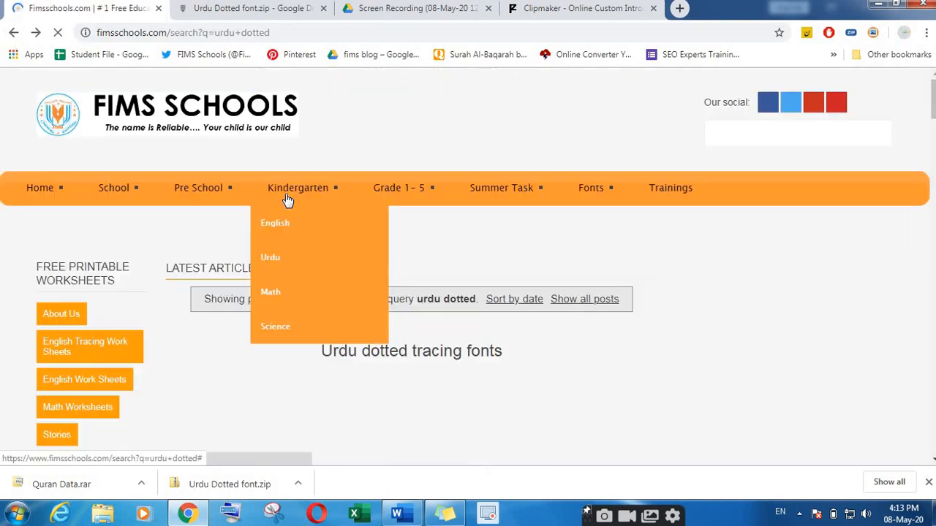
Step: Browse the 'urdu dotted' search results and open the Urdu Worksheets banner in the sidebar
scroll(432, 338, down, 6)
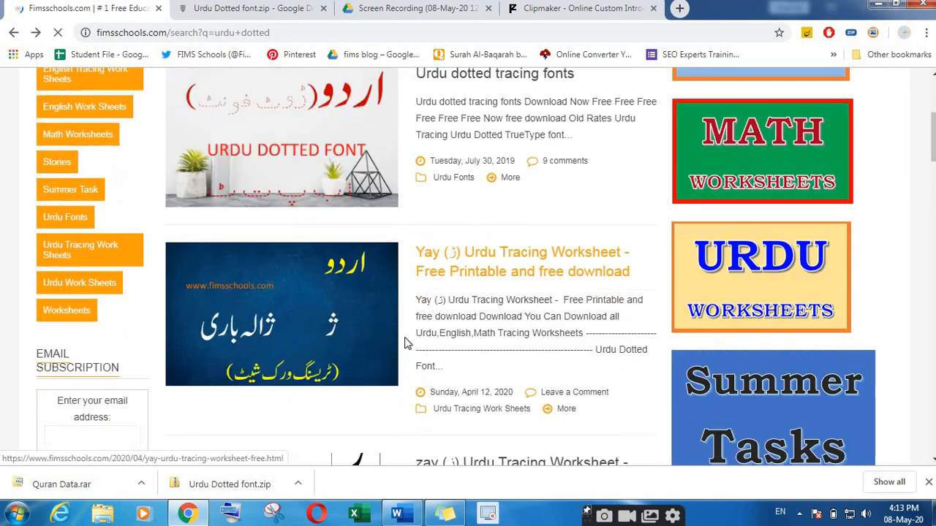
scroll(346, 336, down, 8)
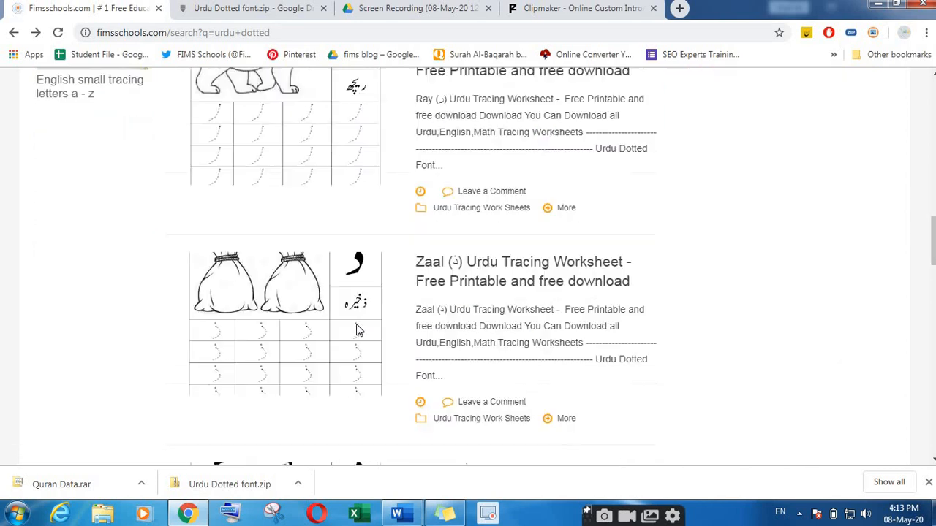
scroll(346, 327, down, 6)
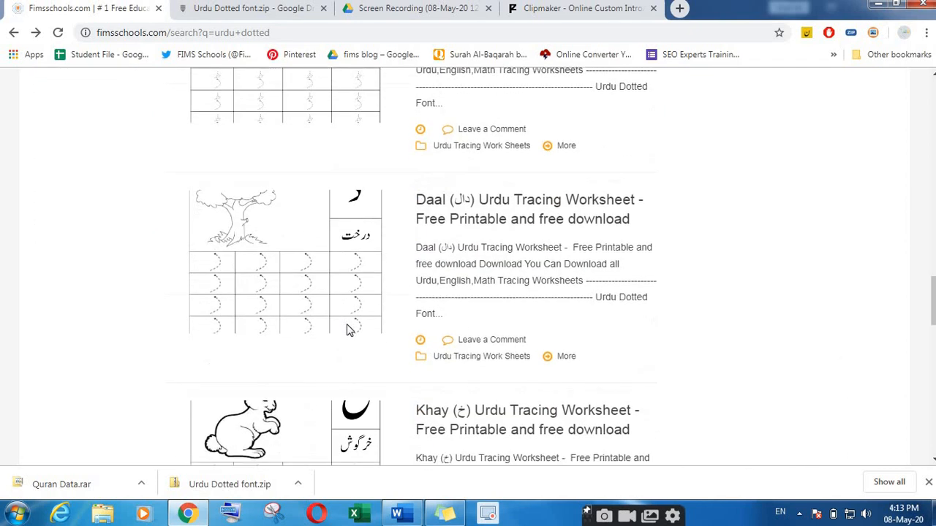
scroll(348, 329, down, 9)
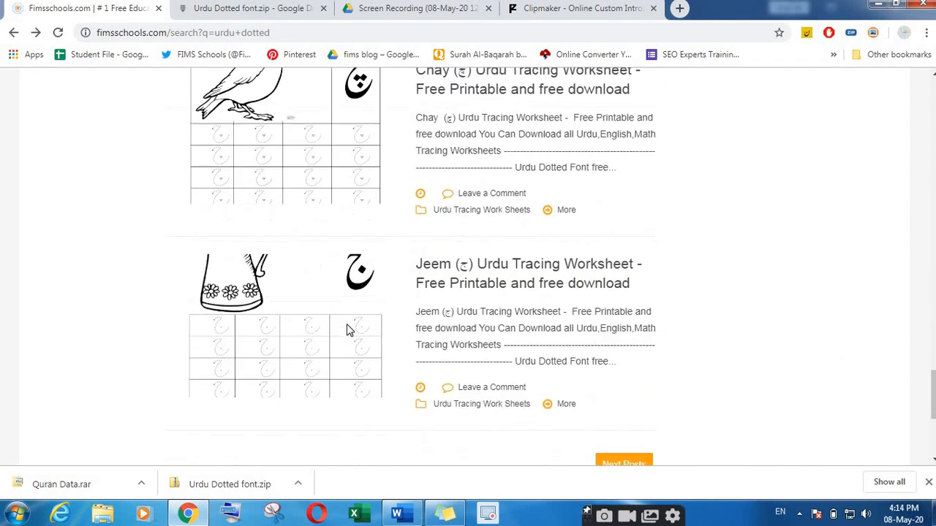
scroll(348, 329, up, 20)
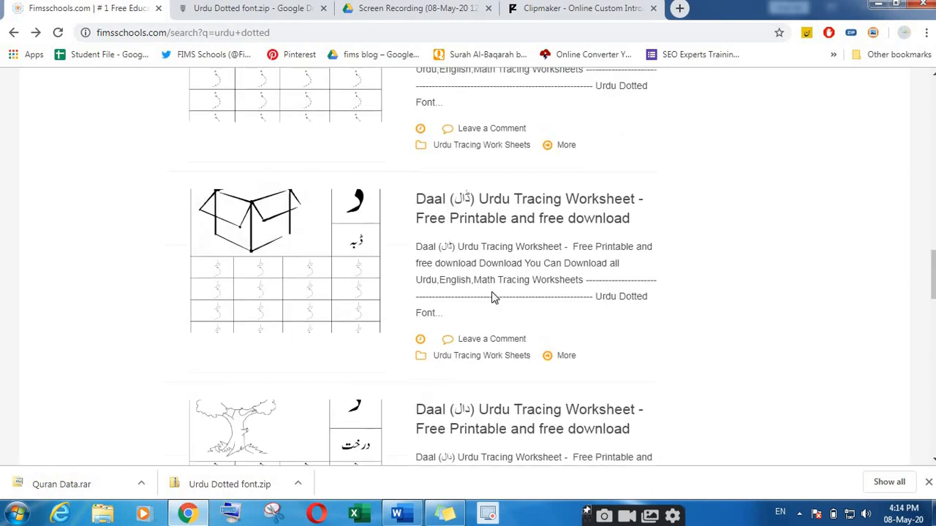
scroll(773, 209, up, 3)
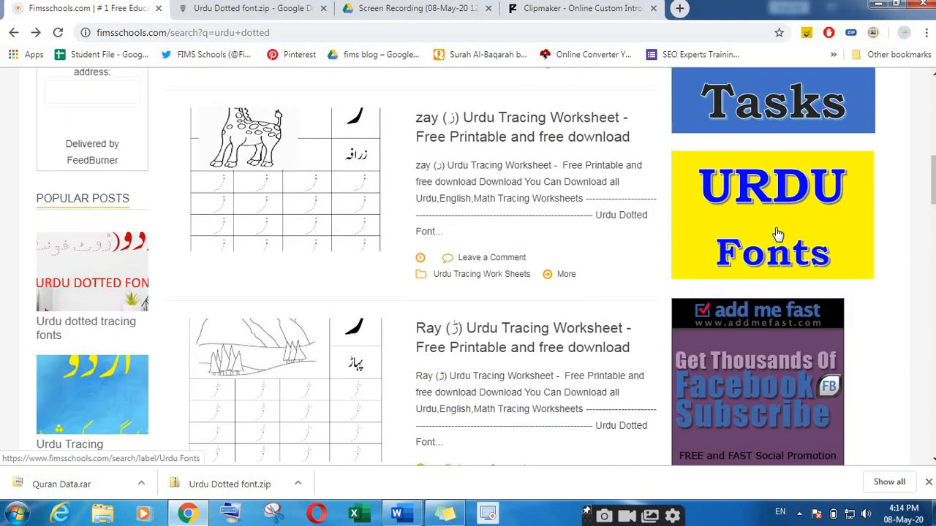
scroll(768, 186, up, 3)
click(744, 158)
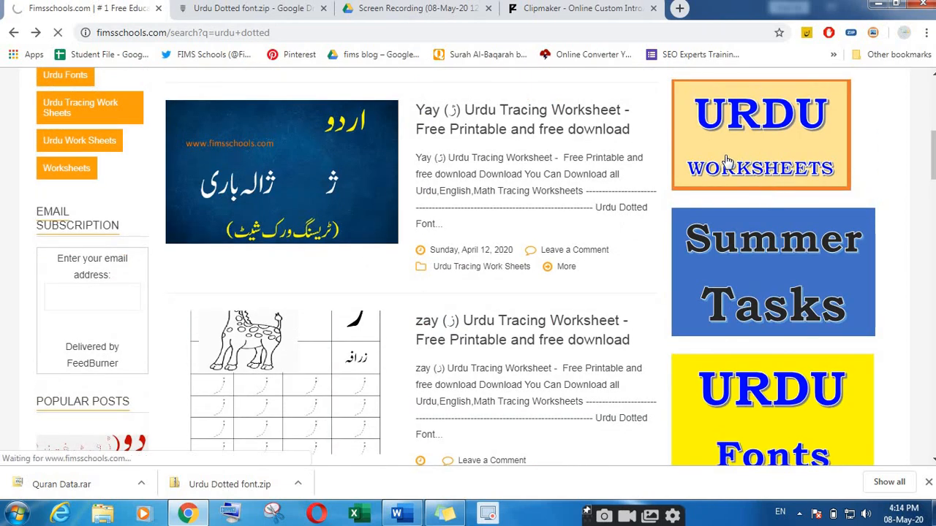